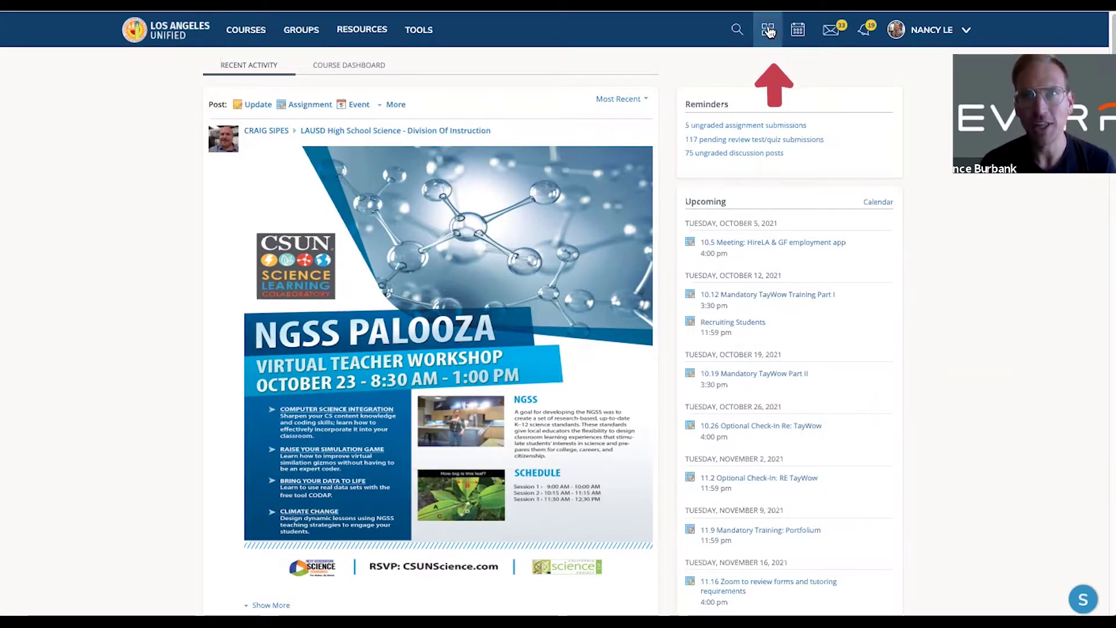
- Search the LMS App Center for publisher 'EVER' to find the EVERFi listing
left_click(767, 31)
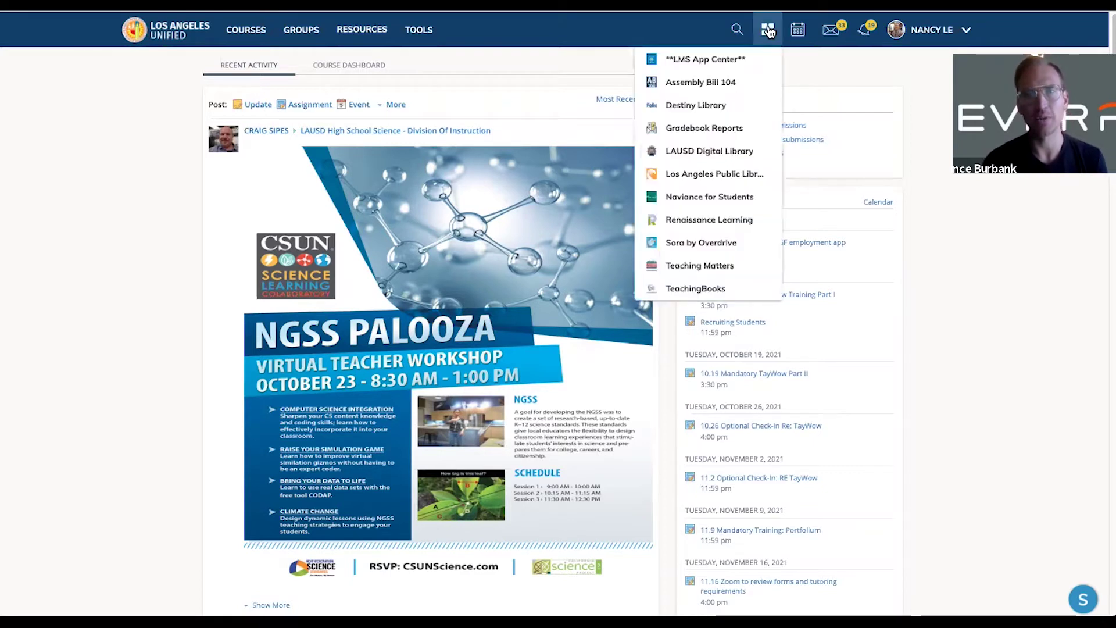
left_click(748, 61)
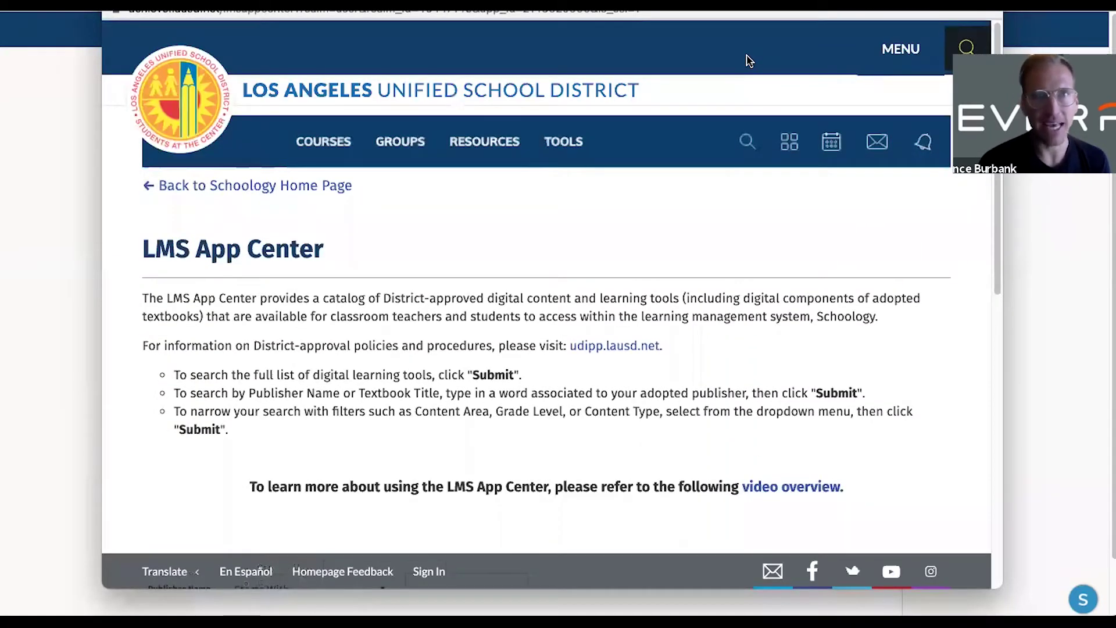
scroll(742, 75, "down", 5)
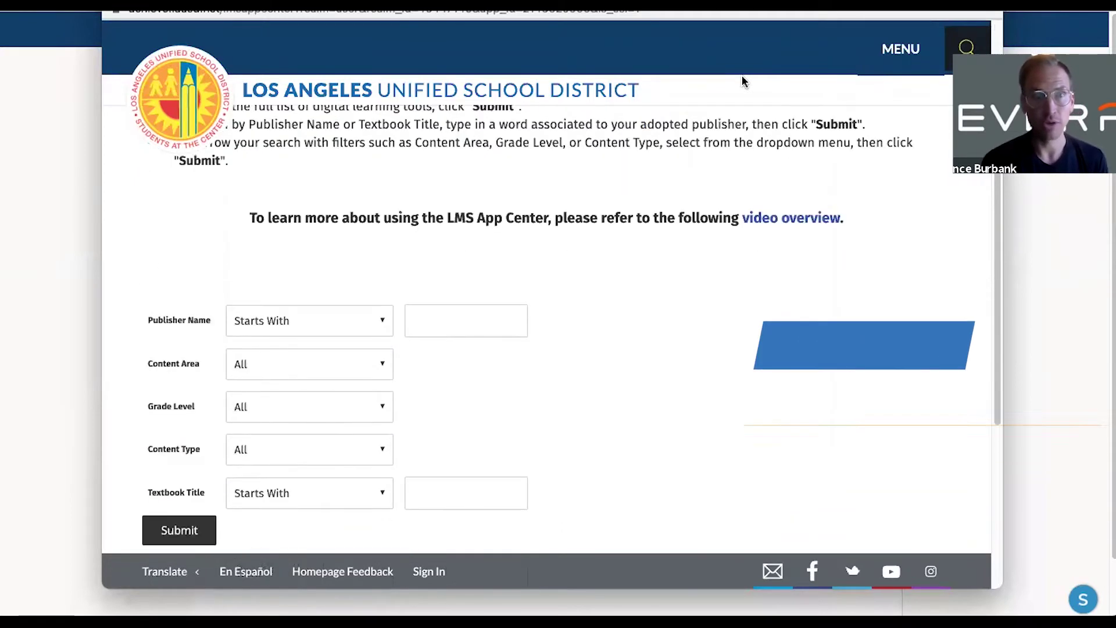
scroll(742, 75, "down", 2)
left_click(481, 224)
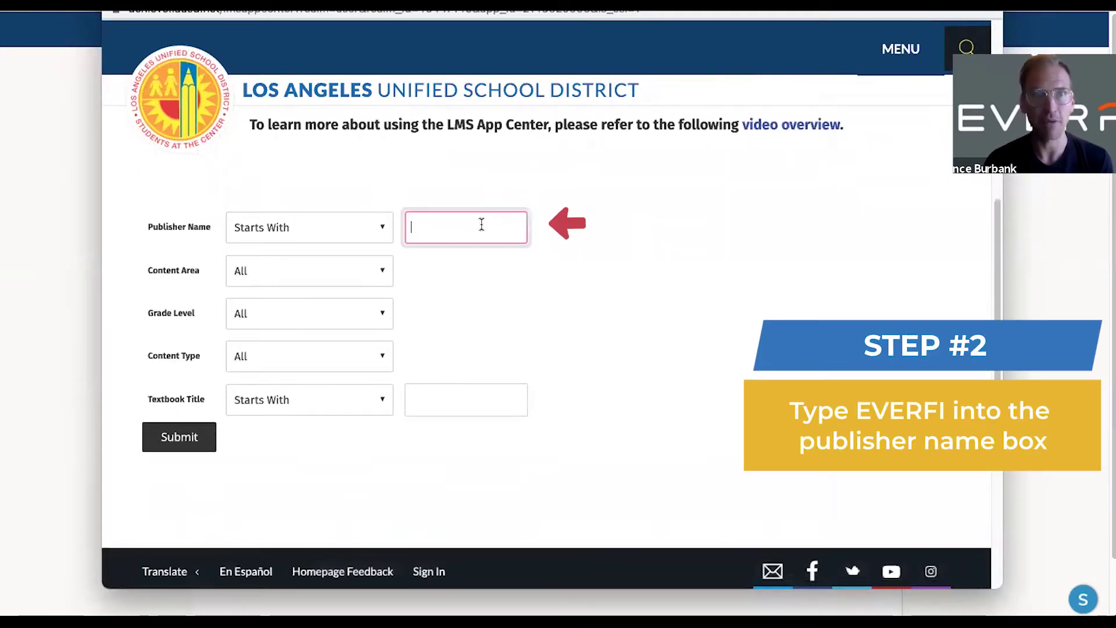
type("EVERFI")
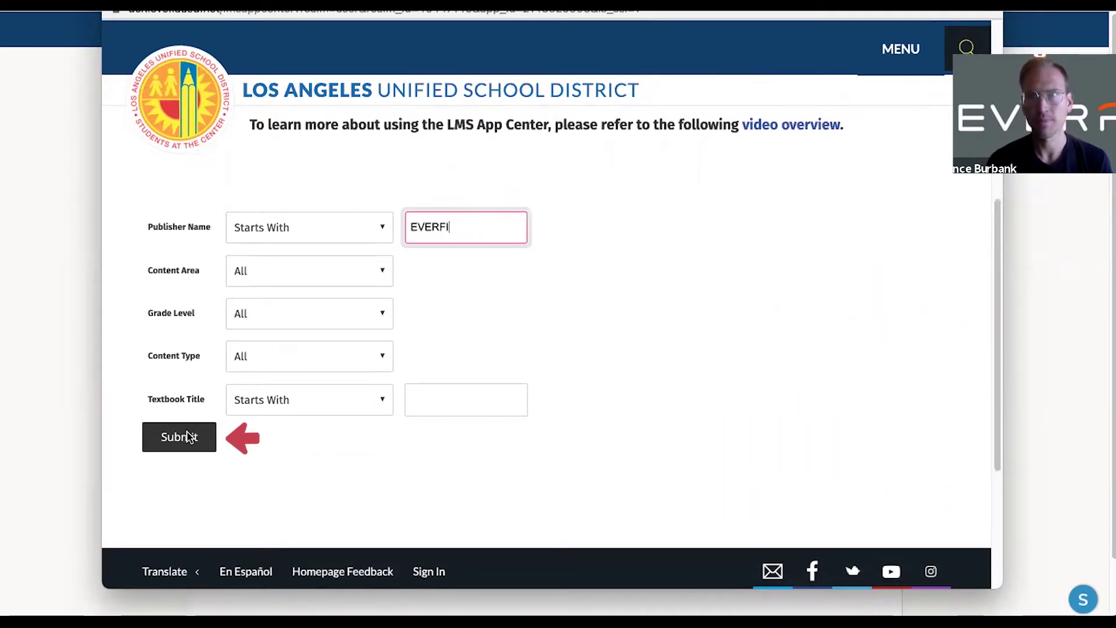
left_click(187, 437)
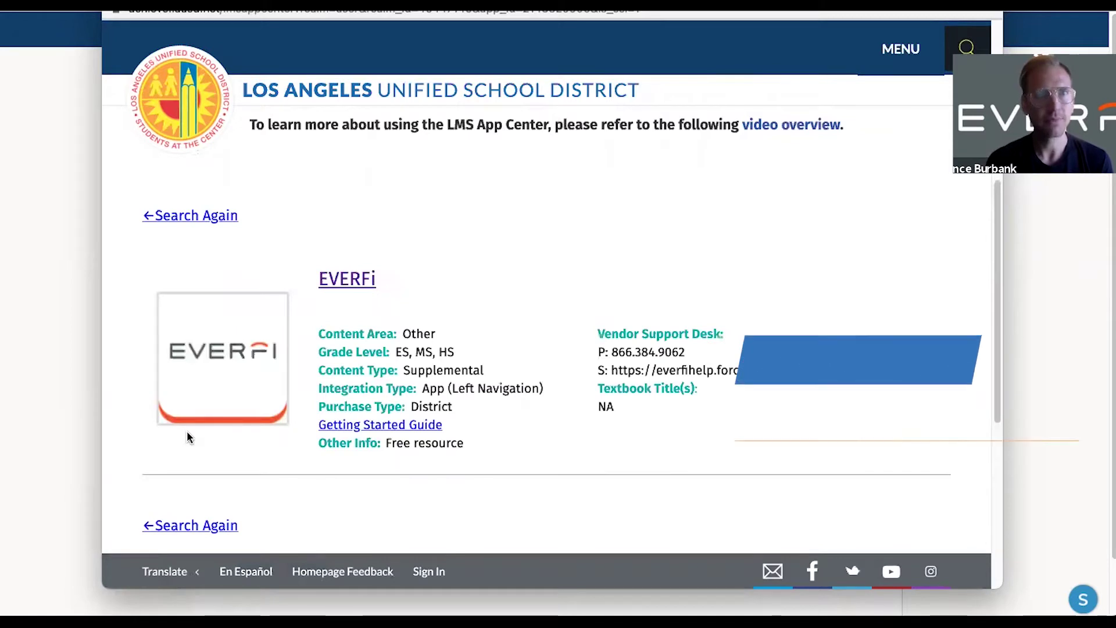
- Start installing the EVERFi LTI app from its profile and agree to data sharing
left_click(343, 281)
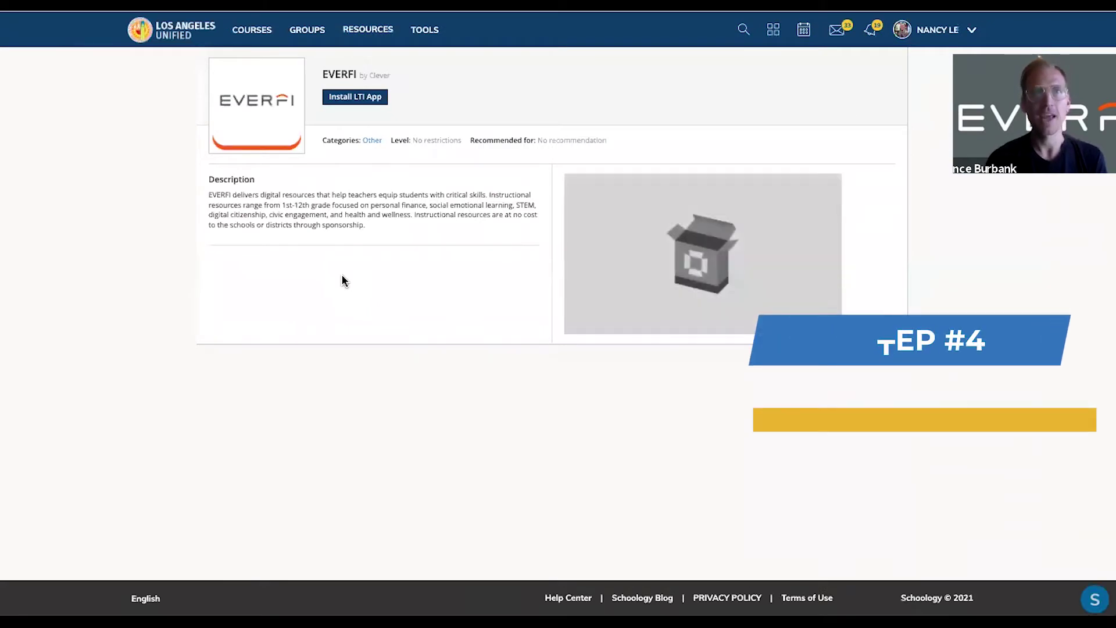
left_click(366, 100)
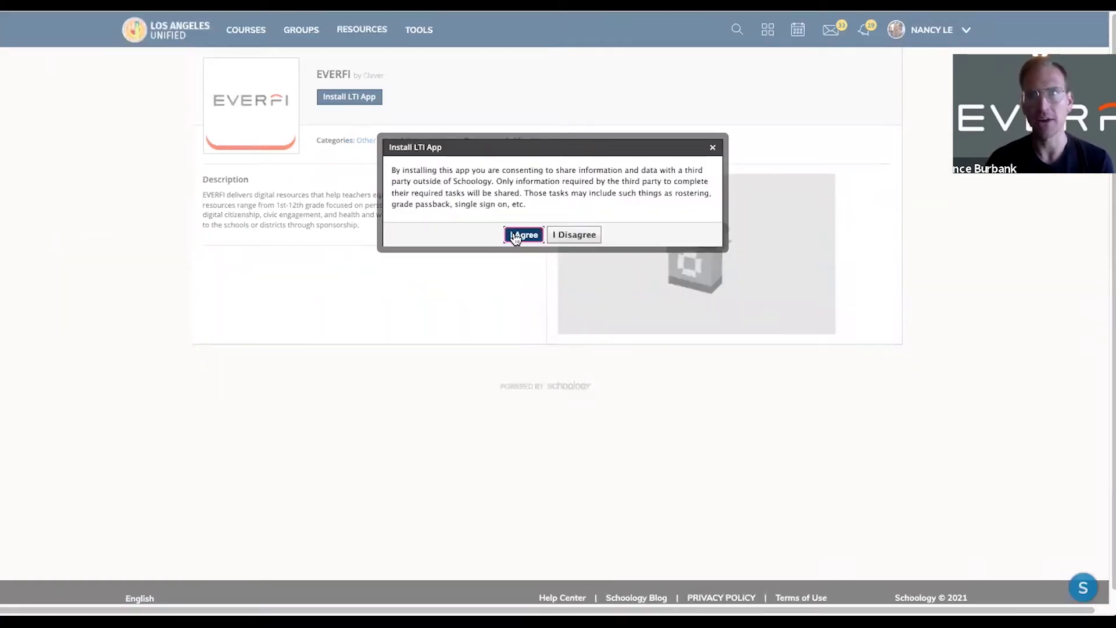
left_click(522, 235)
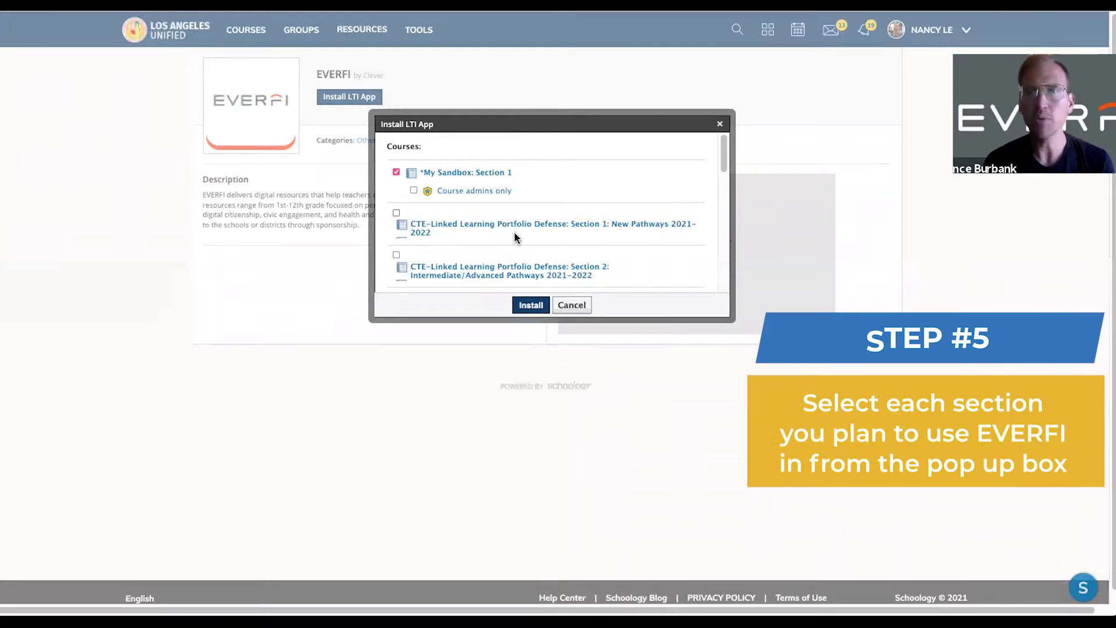
- Tick CTE Sections 1 and 2 and Linked Learning Summer Institute, then install
scroll(514, 231, "down", 2)
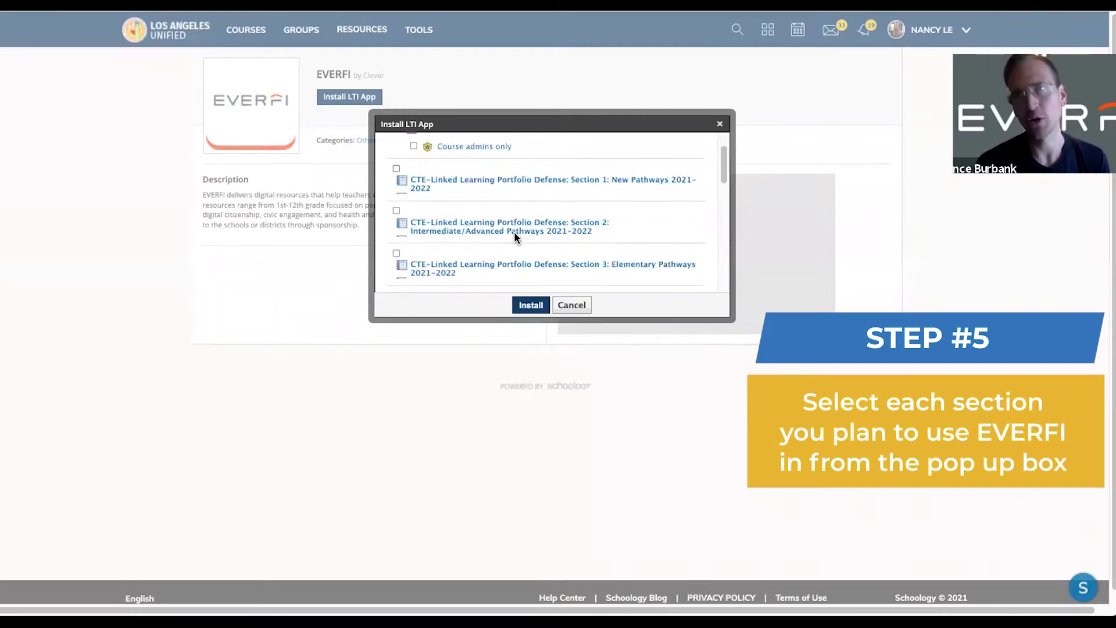
scroll(486, 212, "down", 1)
scroll(487, 218, "down", 2)
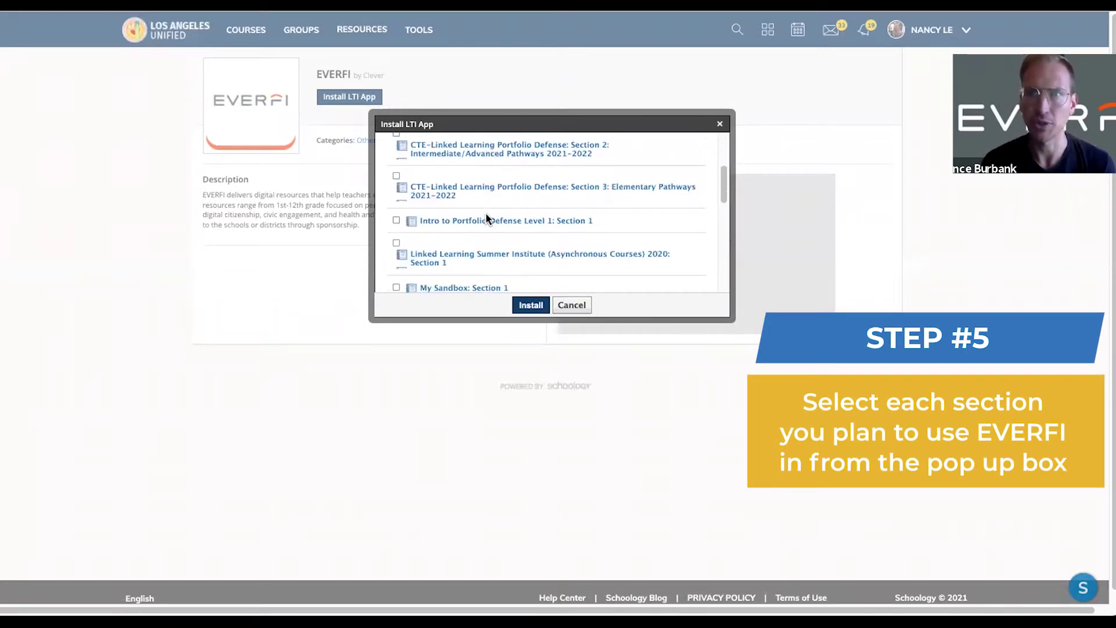
scroll(487, 217, "down", 2)
scroll(487, 219, "up", 5)
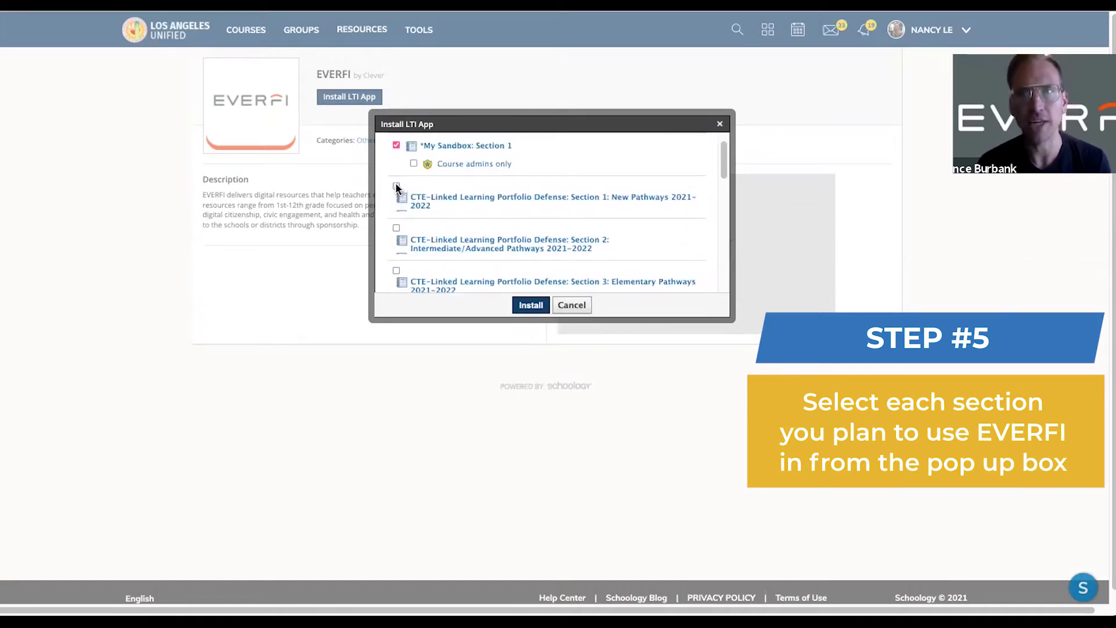
left_click(396, 185)
left_click(397, 246)
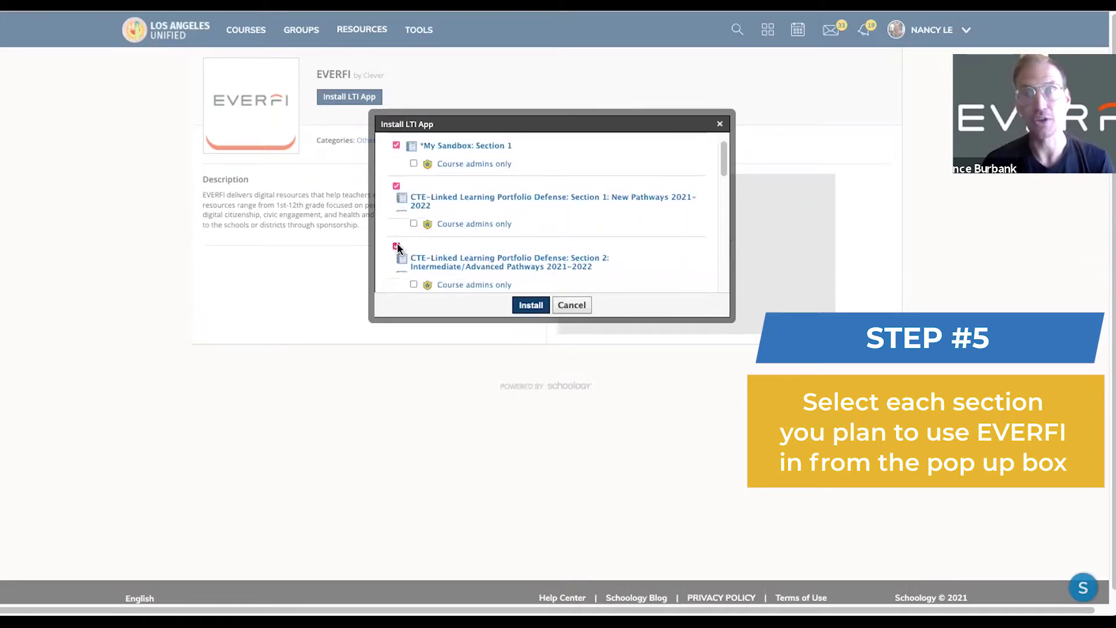
scroll(396, 244, "down", 2)
scroll(396, 241, "down", 2)
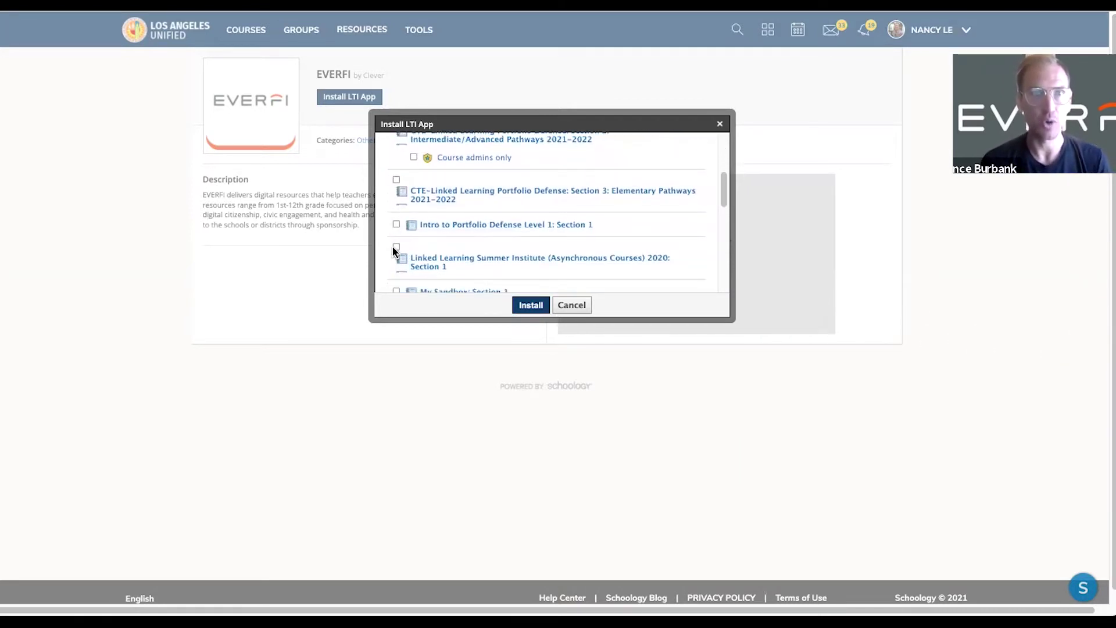
left_click(394, 247)
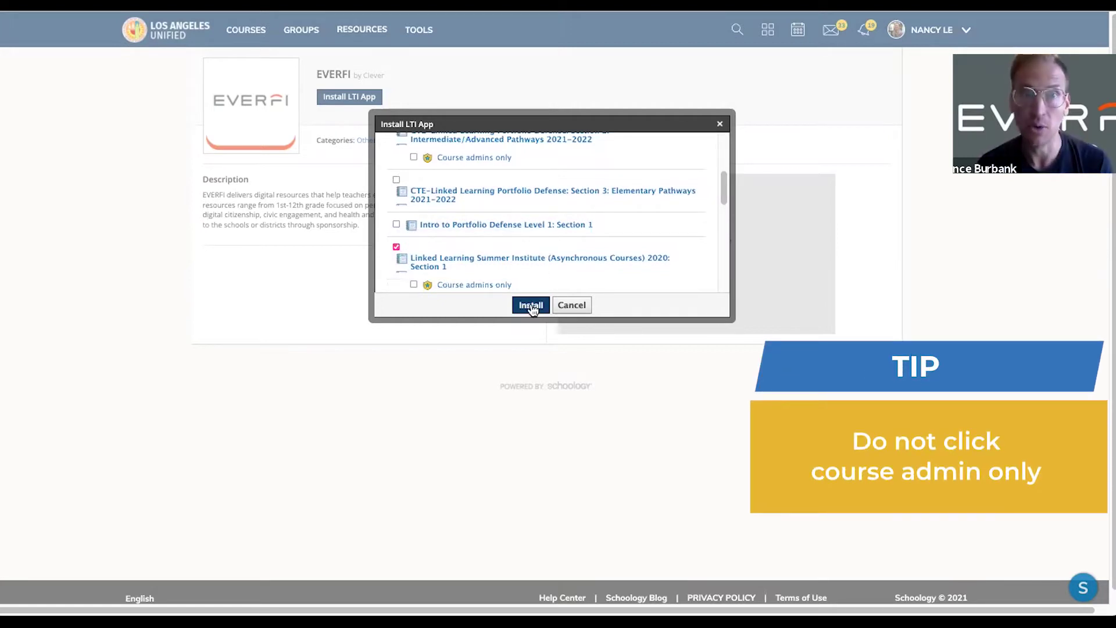
scroll(525, 225, "up", 1)
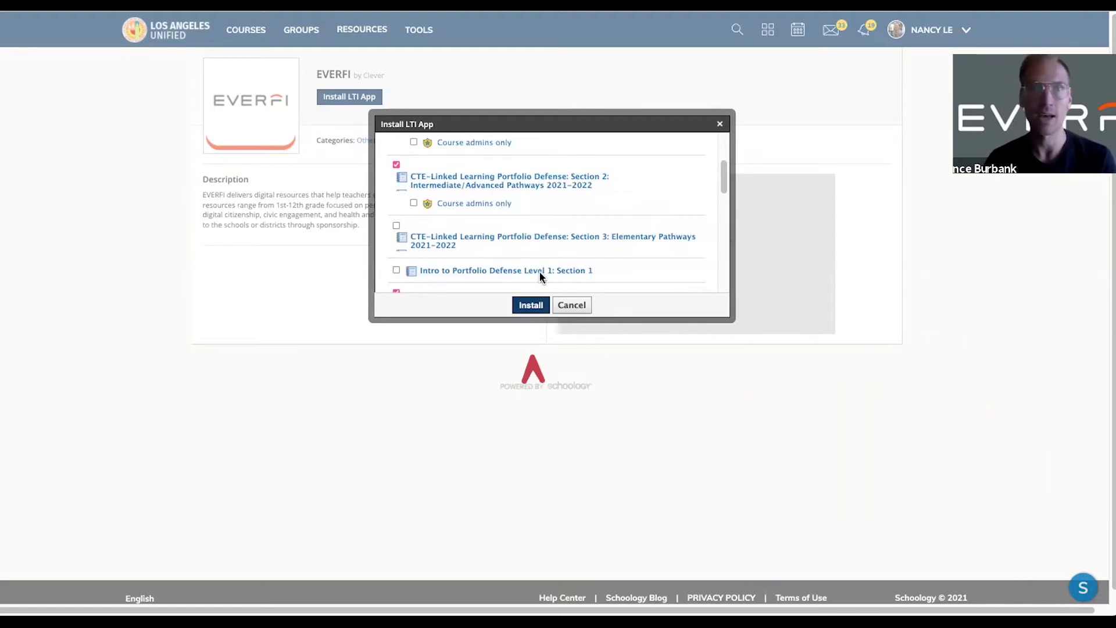
left_click(531, 306)
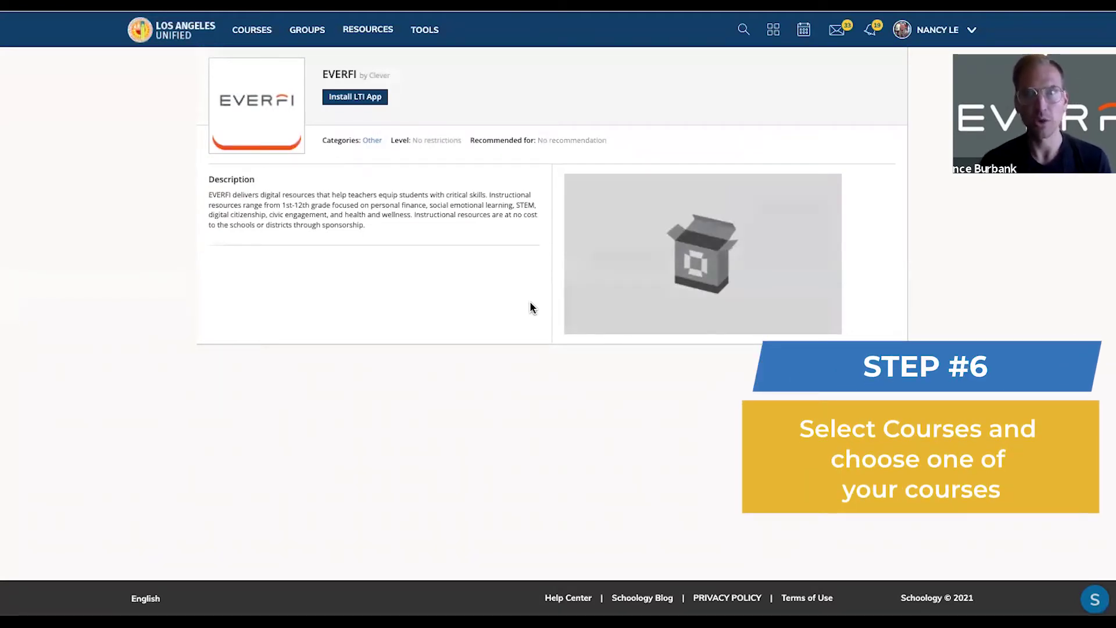
- Open the CTE-Linked Learning Portfolio Defense Section 1 course and find EVERFI among its apps
left_click(251, 32)
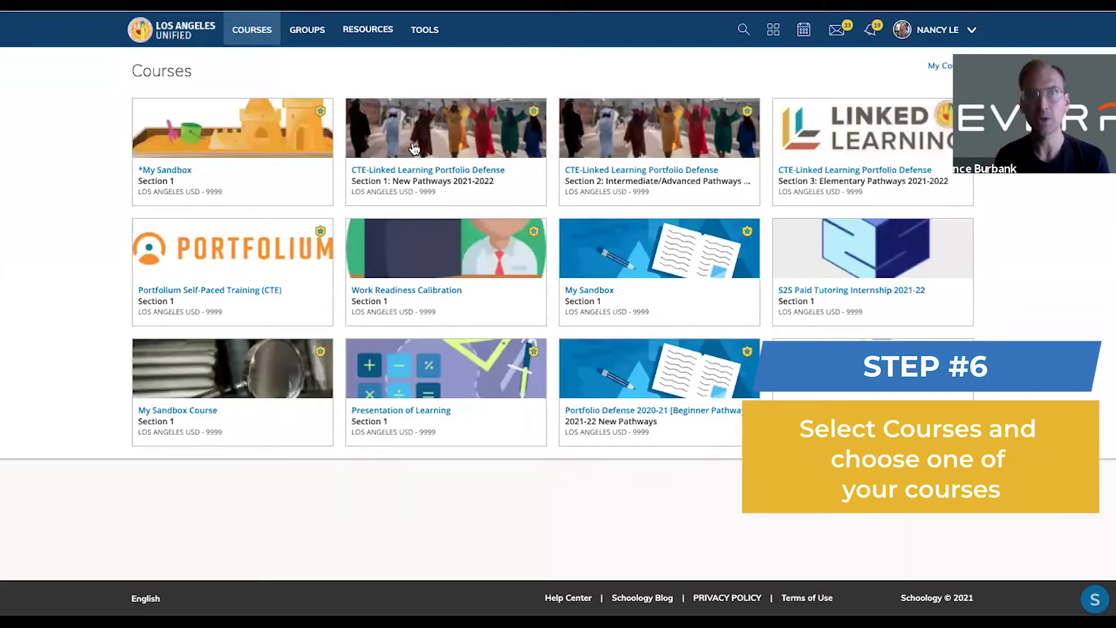
left_click(417, 152)
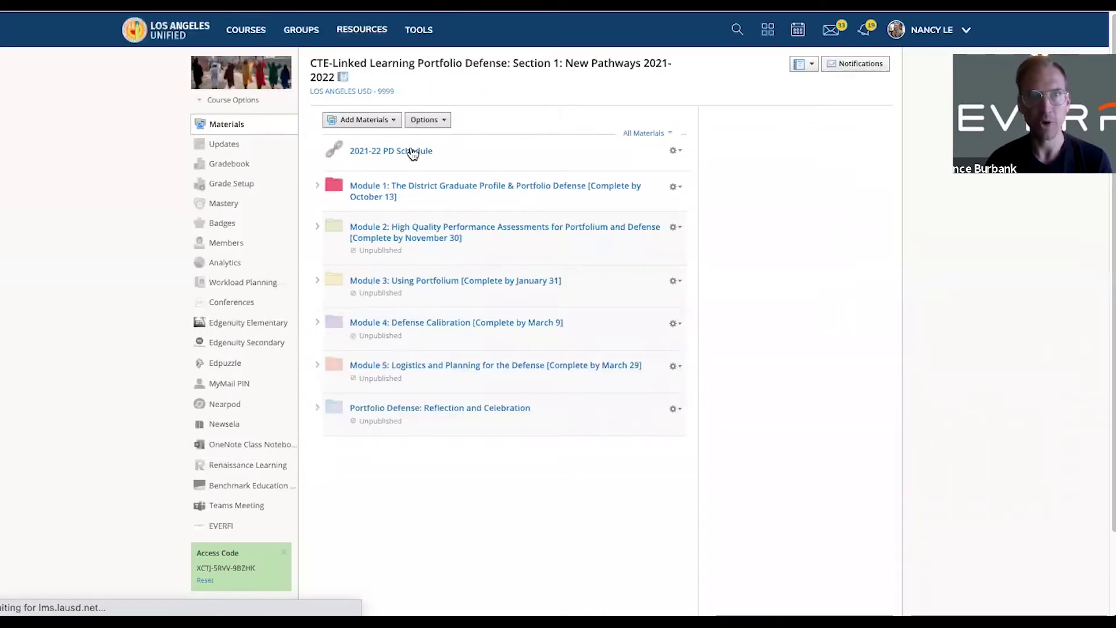
scroll(413, 154, "down", 3)
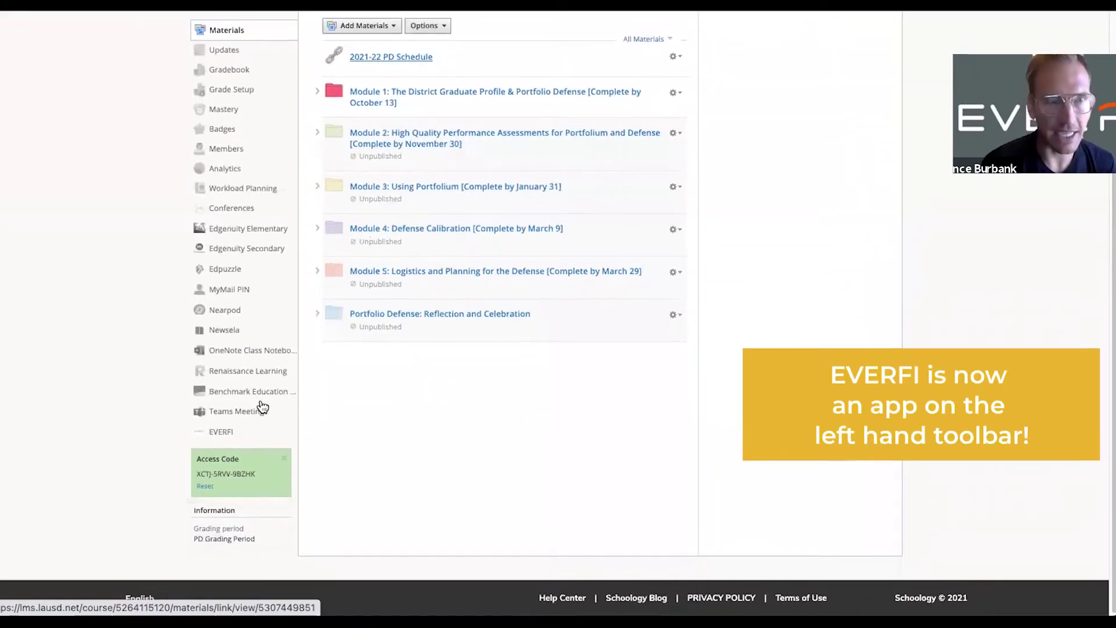
- Launch EVERFI from the course, dismiss the getting-started message, and browse the listed courses
left_click(231, 434)
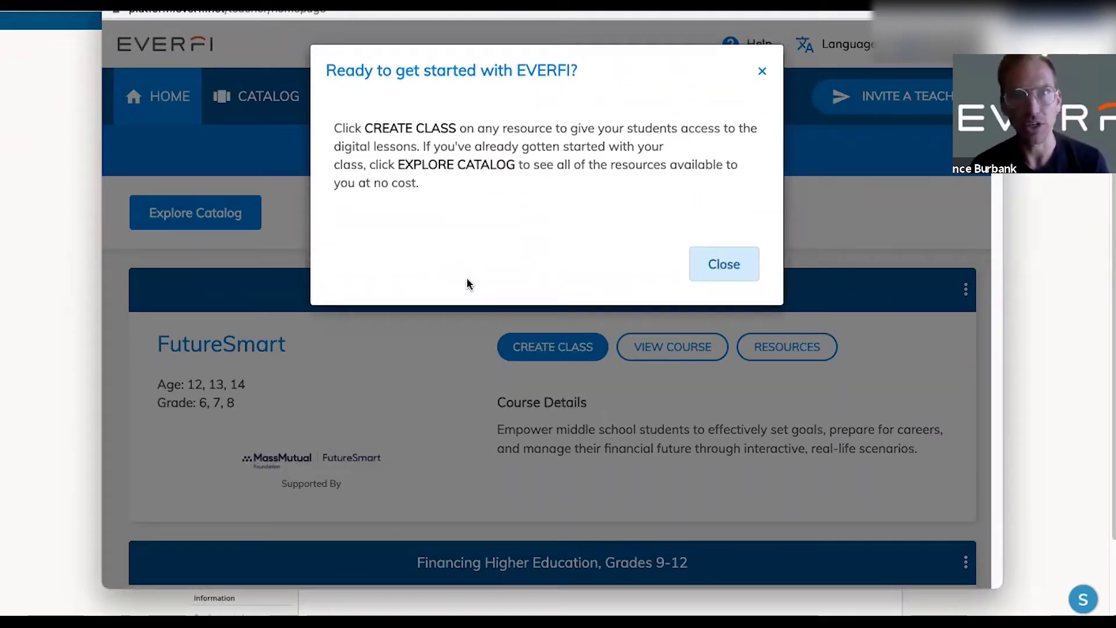
left_click(719, 265)
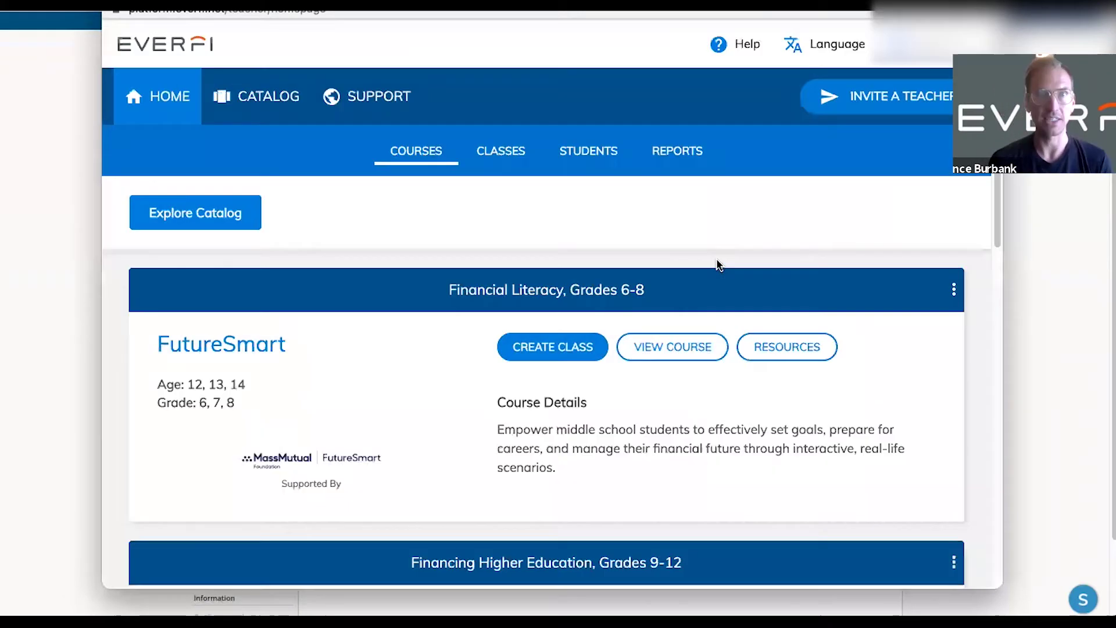
scroll(719, 265, "down", 3)
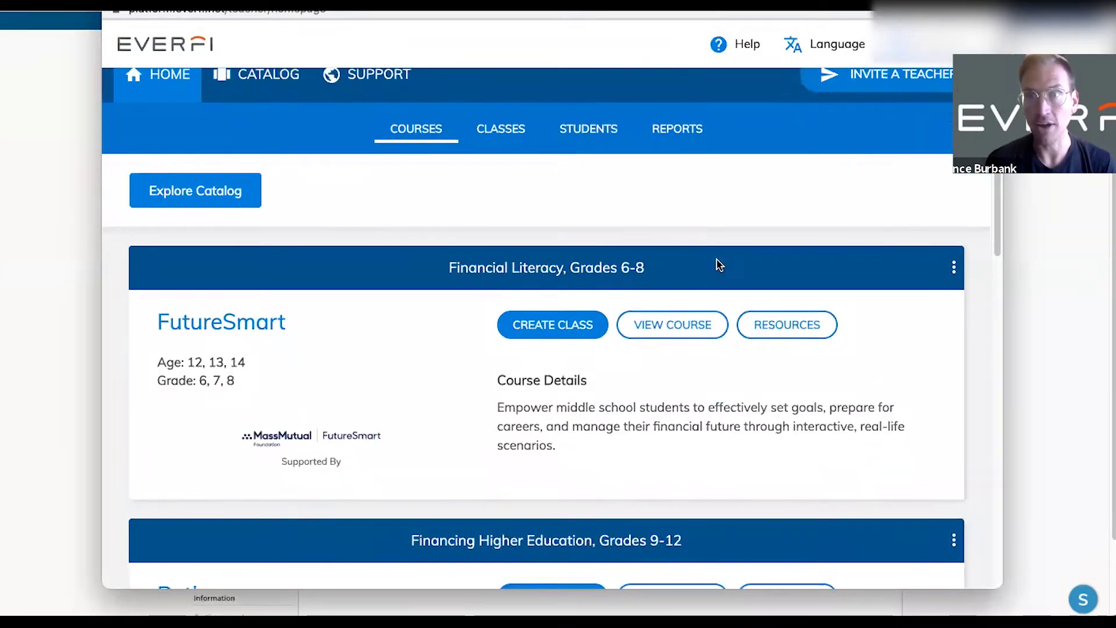
scroll(719, 265, "down", 3)
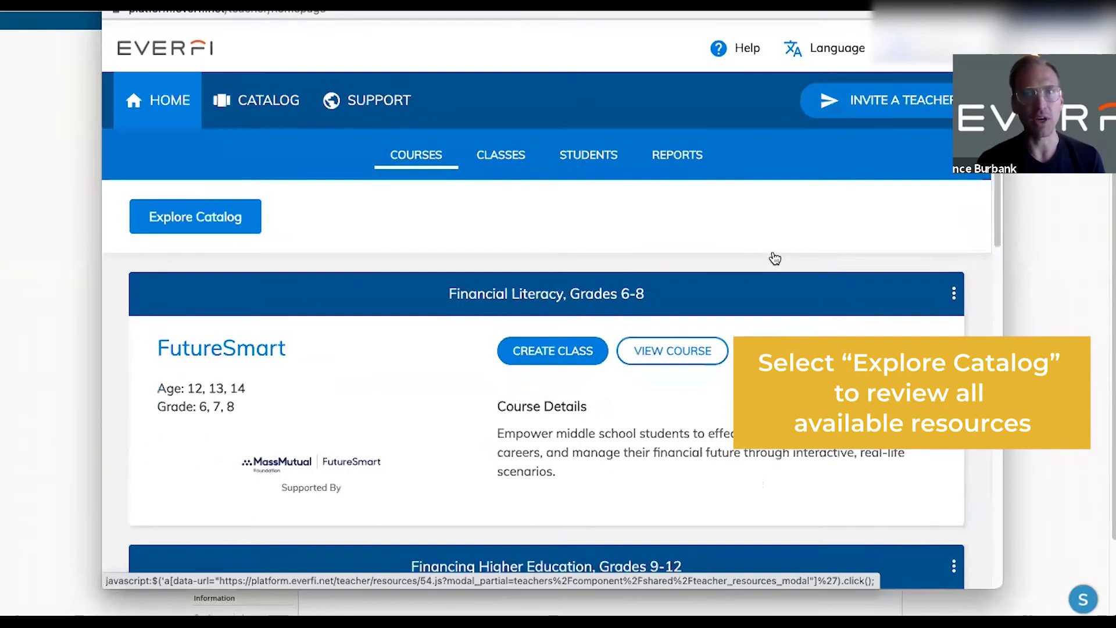
scroll(775, 258, "down", 1)
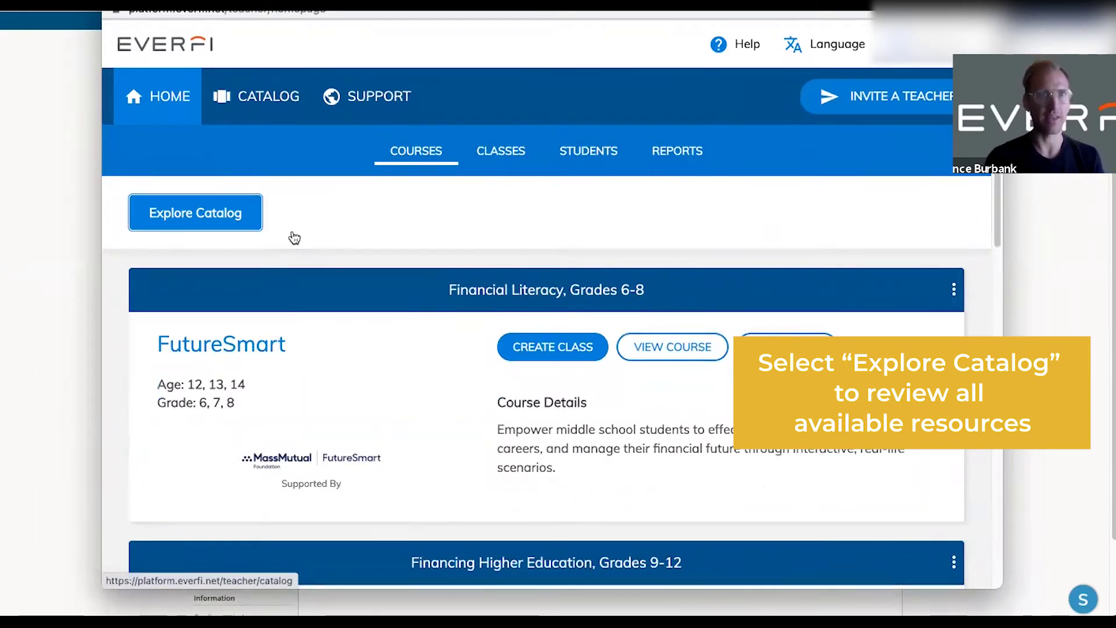
left_click(211, 215)
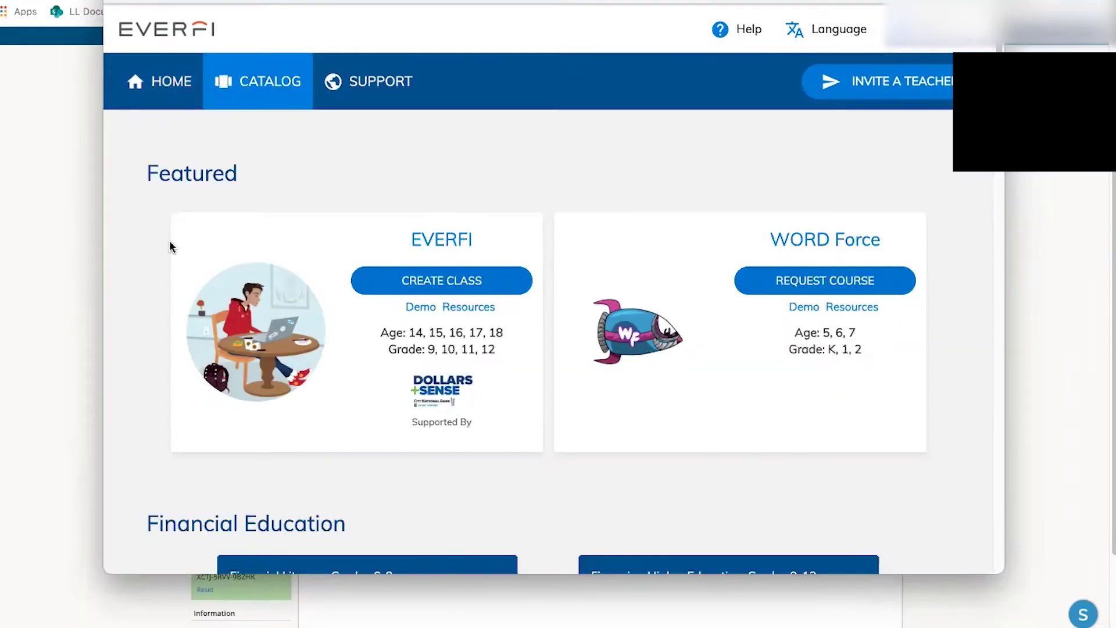
scroll(169, 247, "down", 1)
scroll(169, 247, "down", 1)
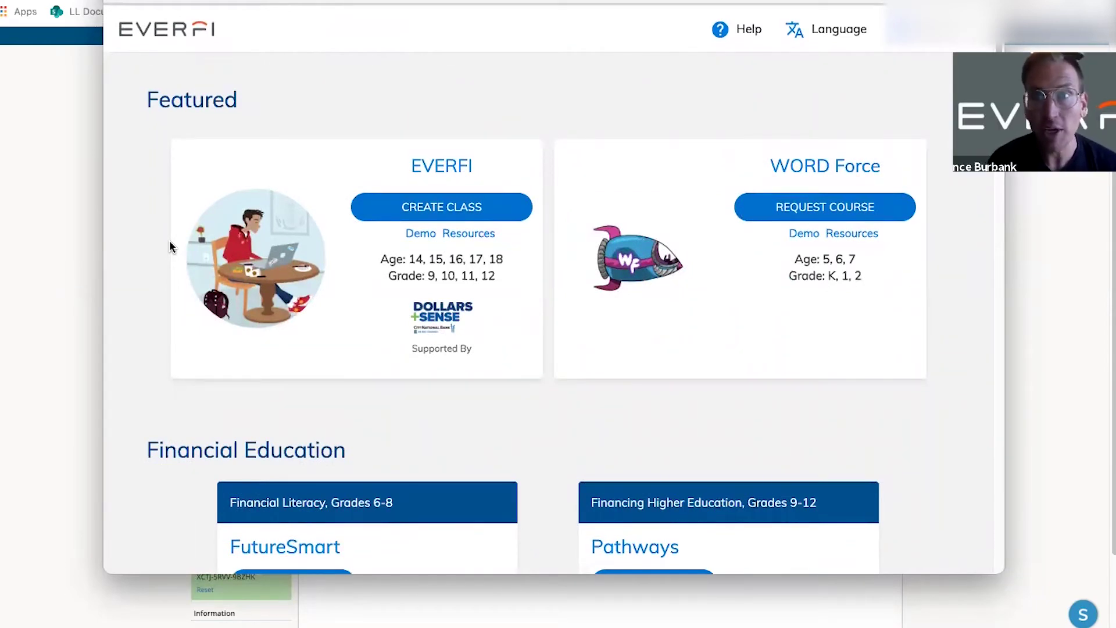
left_click(431, 234)
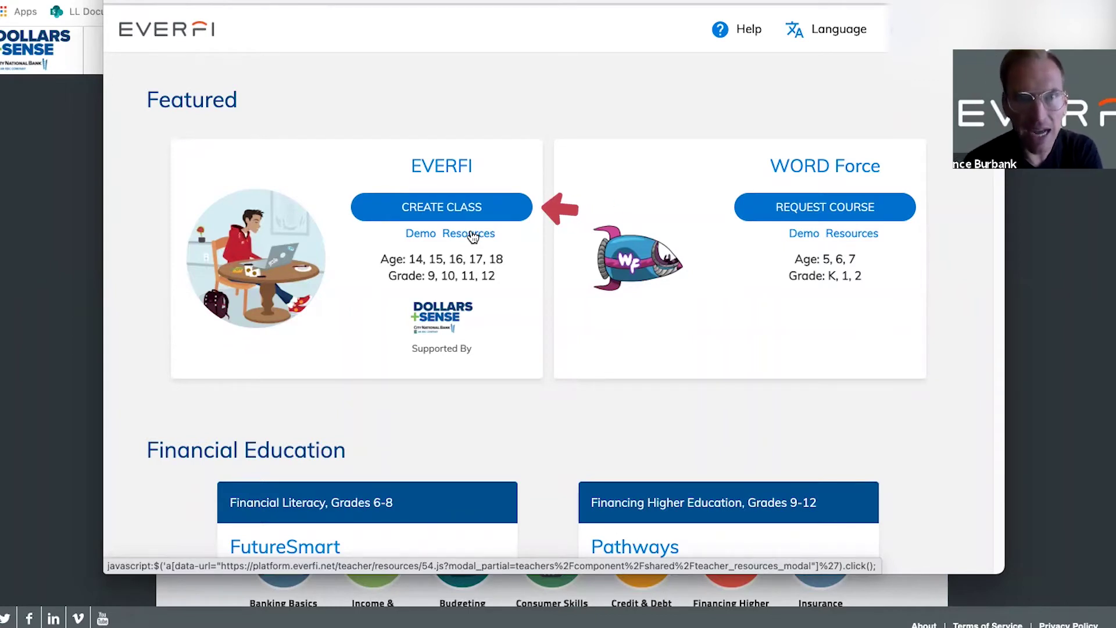
- Start a new class for the EVERFI course and review the Clever Section ID list
left_click(473, 206)
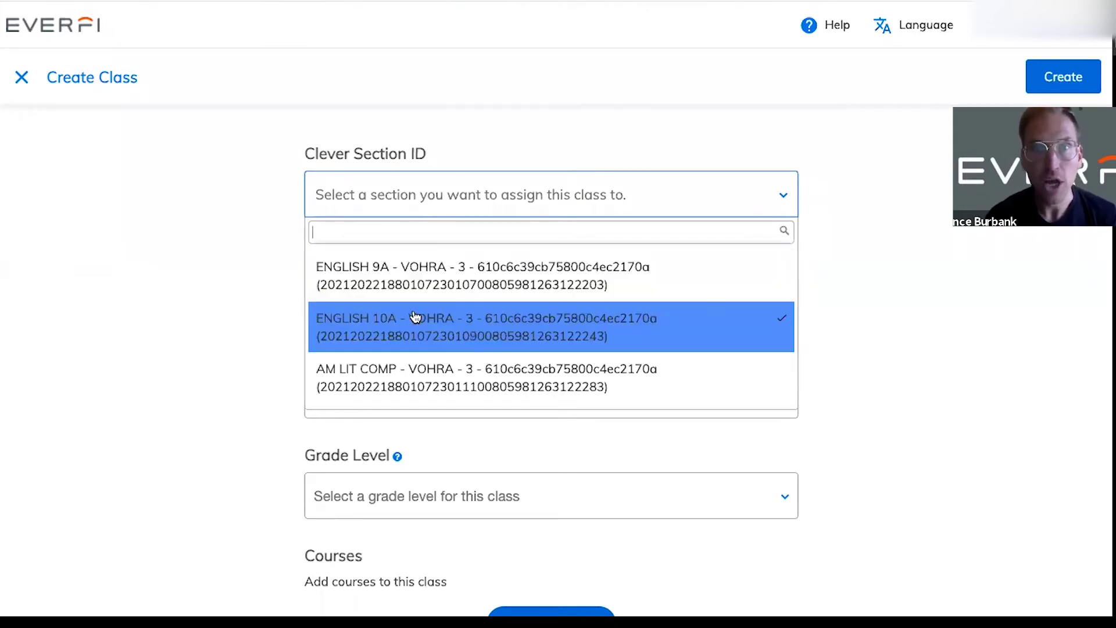
scroll(423, 329, "down", 5)
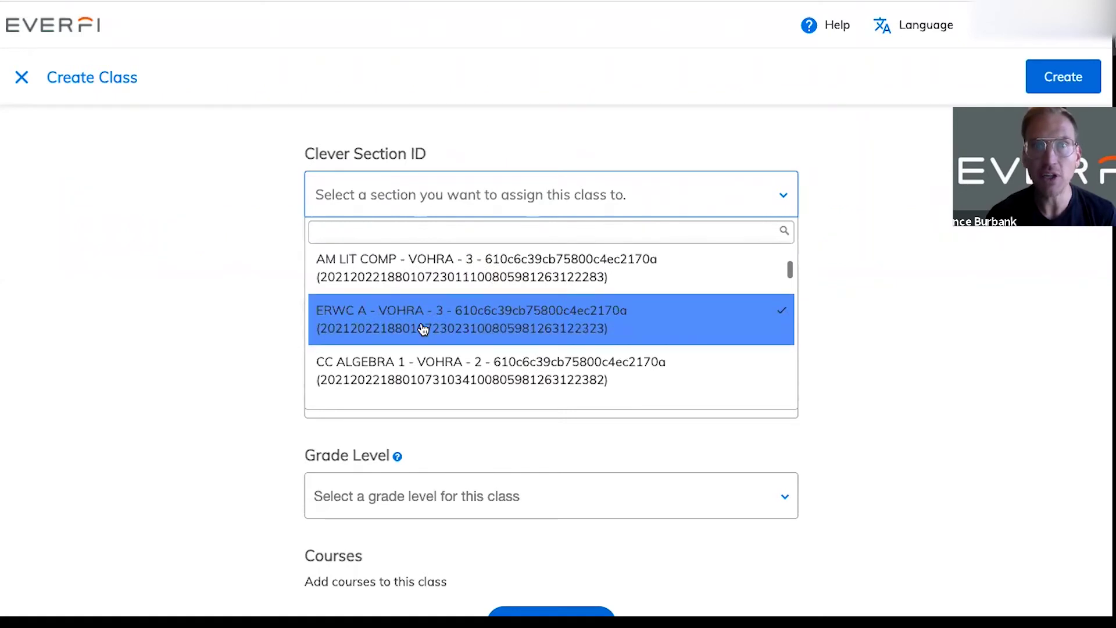
scroll(423, 329, "down", 3)
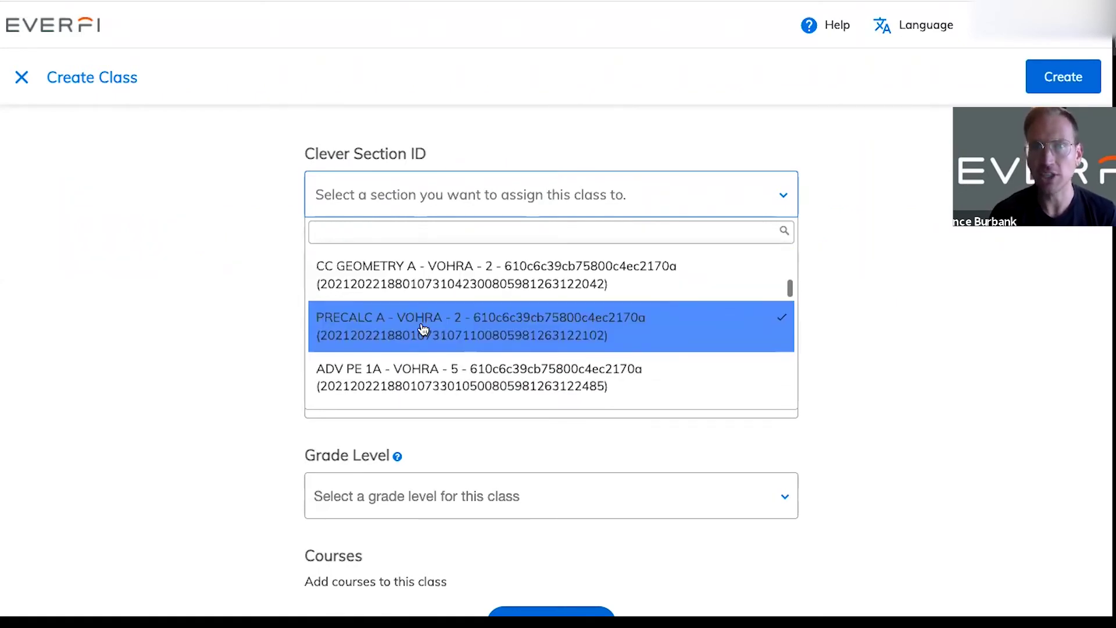
scroll(422, 329, "down", 3)
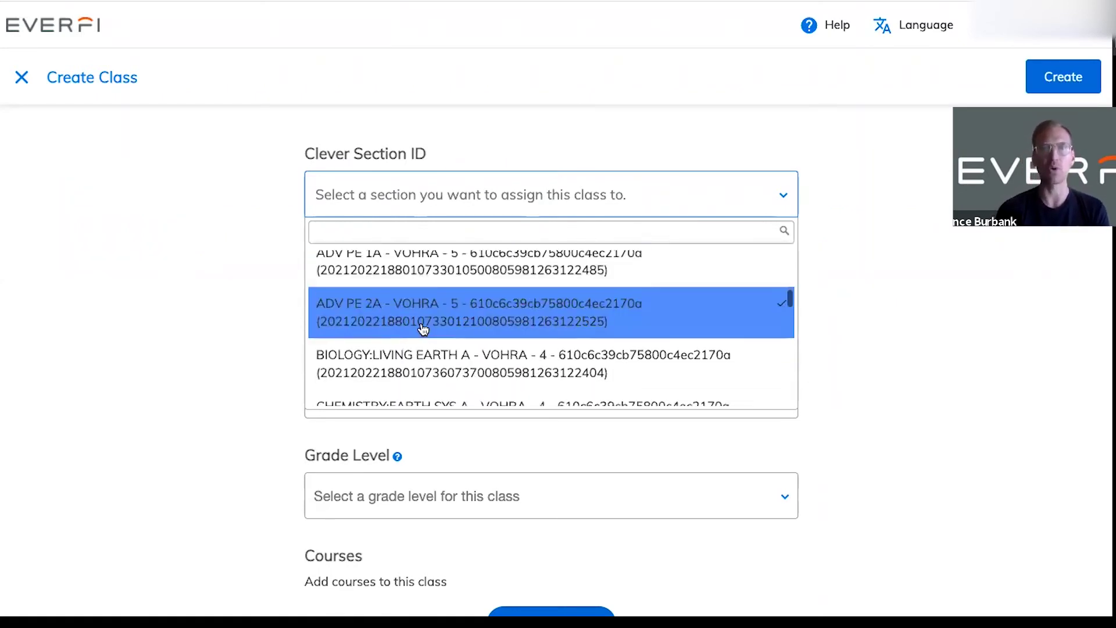
scroll(423, 329, "down", 1)
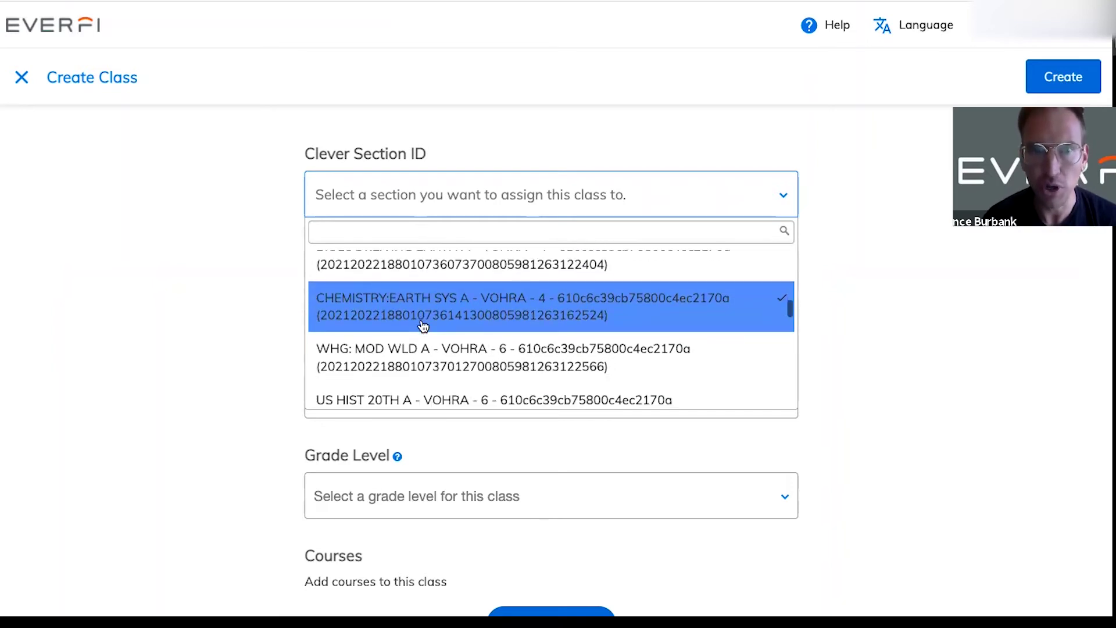
left_click(261, 328)
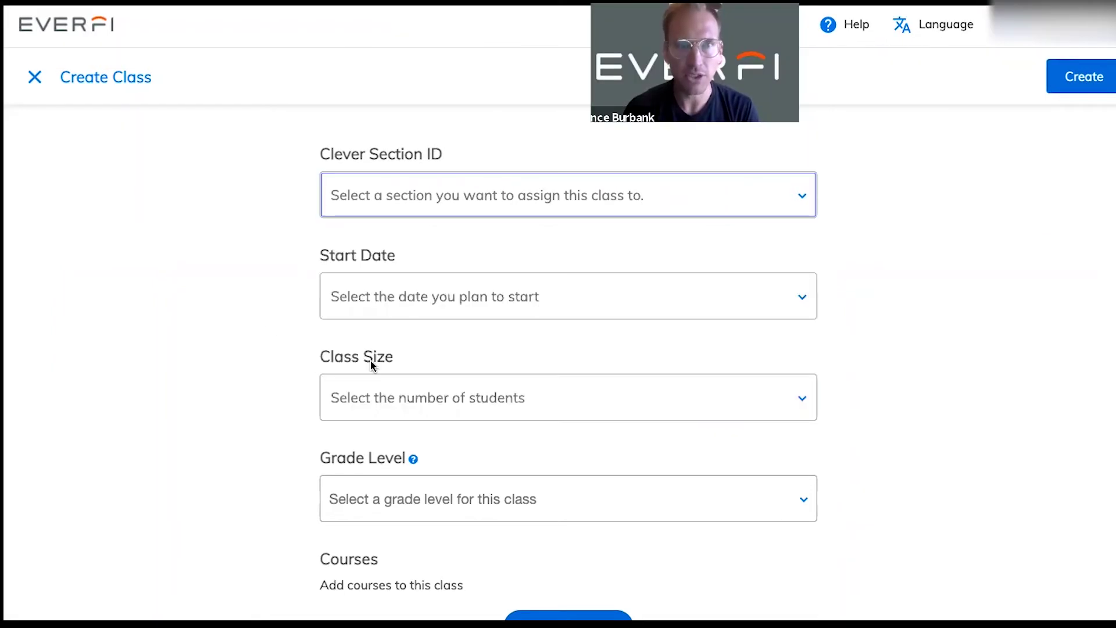
scroll(371, 360, "down", 2)
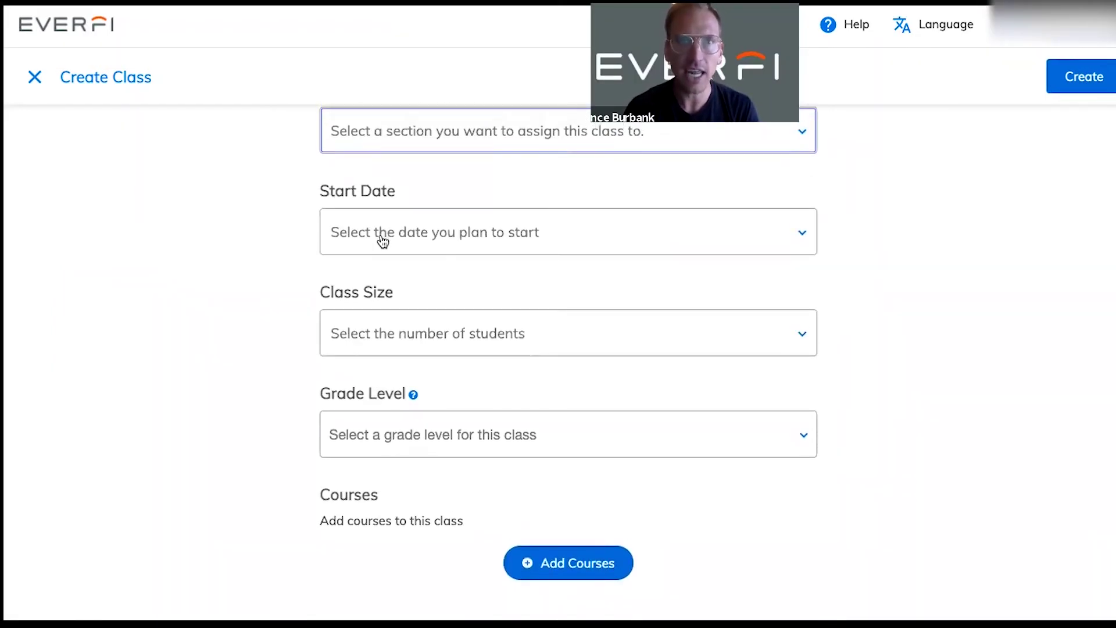
- Review the Start Date, Class Size and Grade Level options without choosing any
left_click(374, 237)
left_click(290, 317)
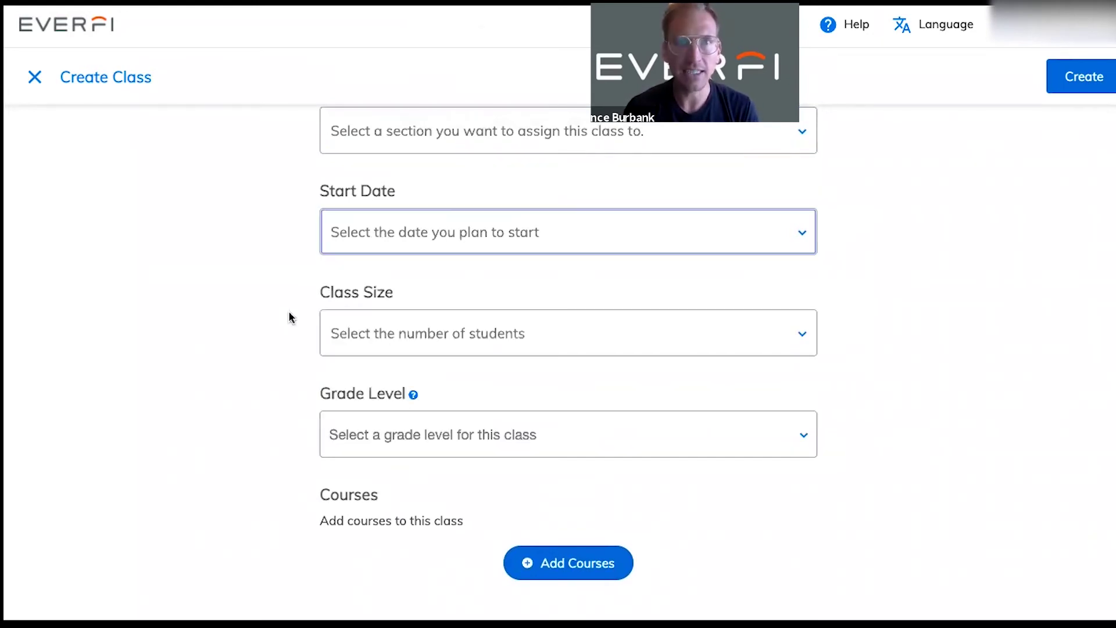
left_click(346, 348)
left_click(277, 377)
left_click(345, 433)
left_click(286, 435)
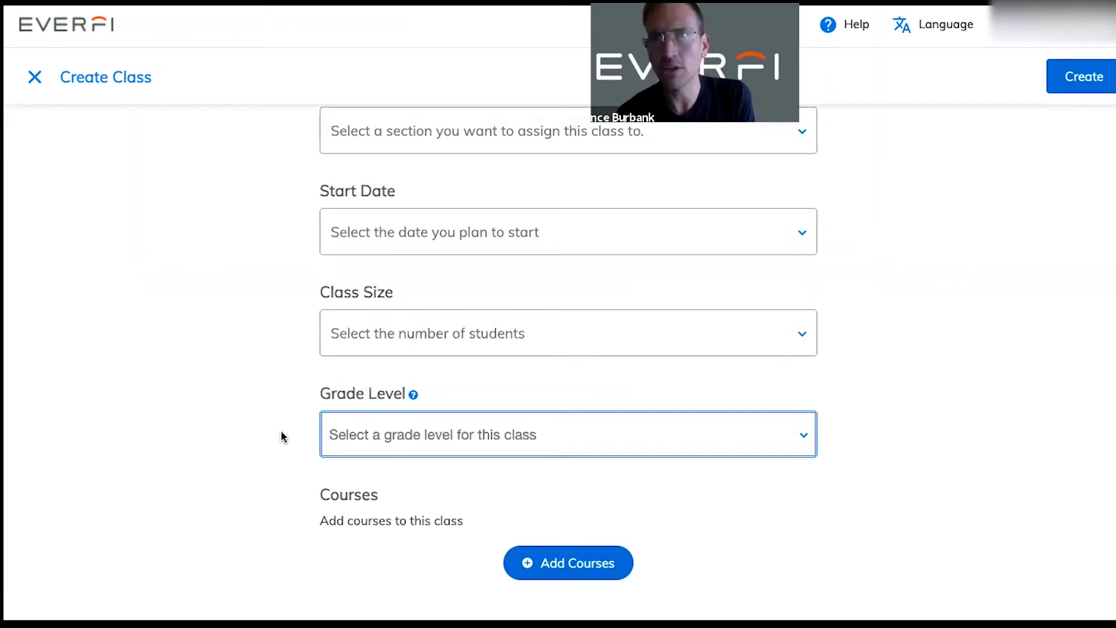
scroll(282, 437, "down", 1)
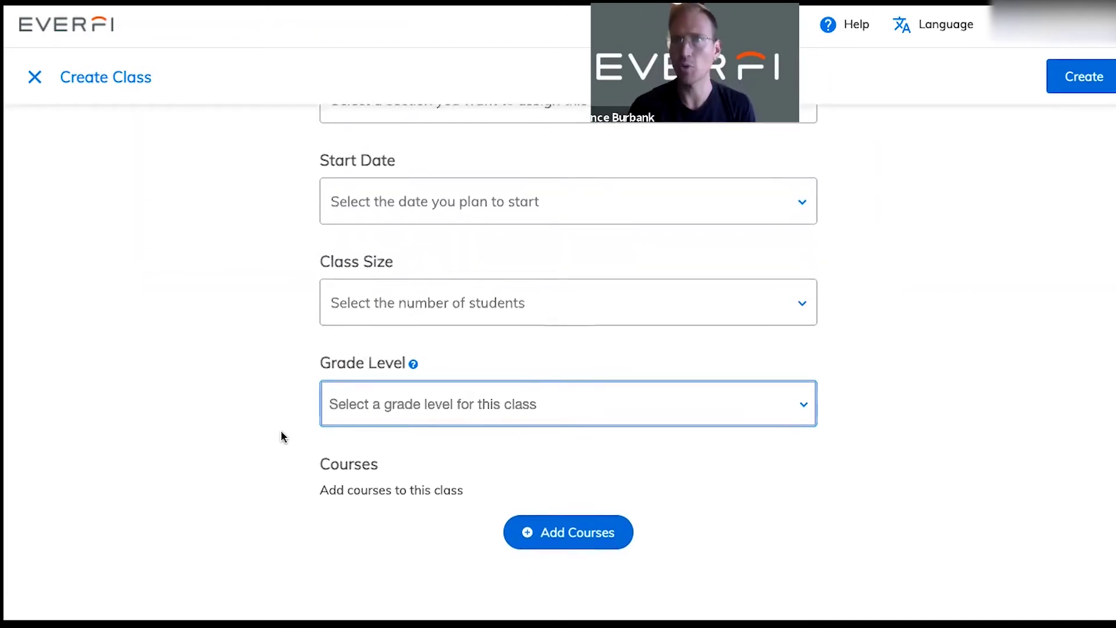
- Add Financial Literacy for High School and Investing Basics to the class, then return to the form
left_click(548, 531)
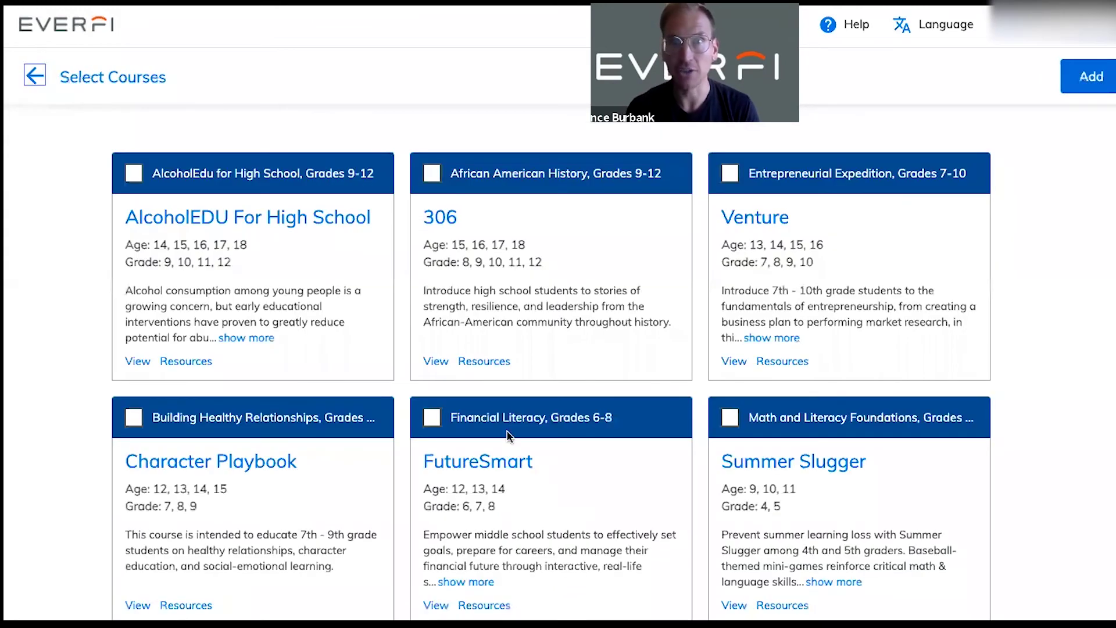
scroll(507, 435, "down", 9)
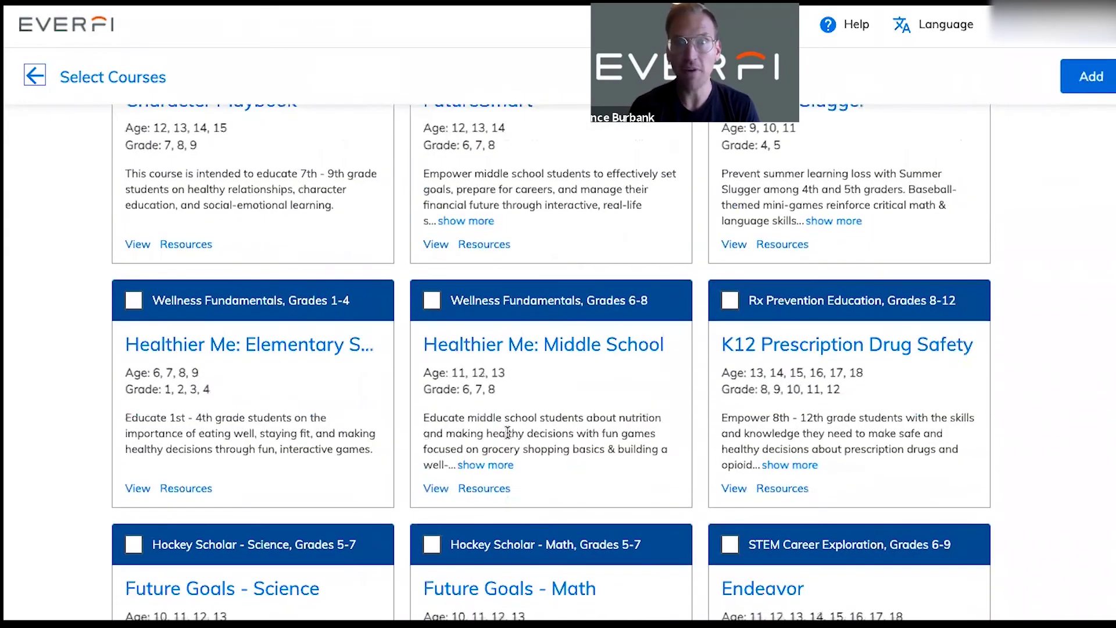
scroll(508, 432, "down", 7)
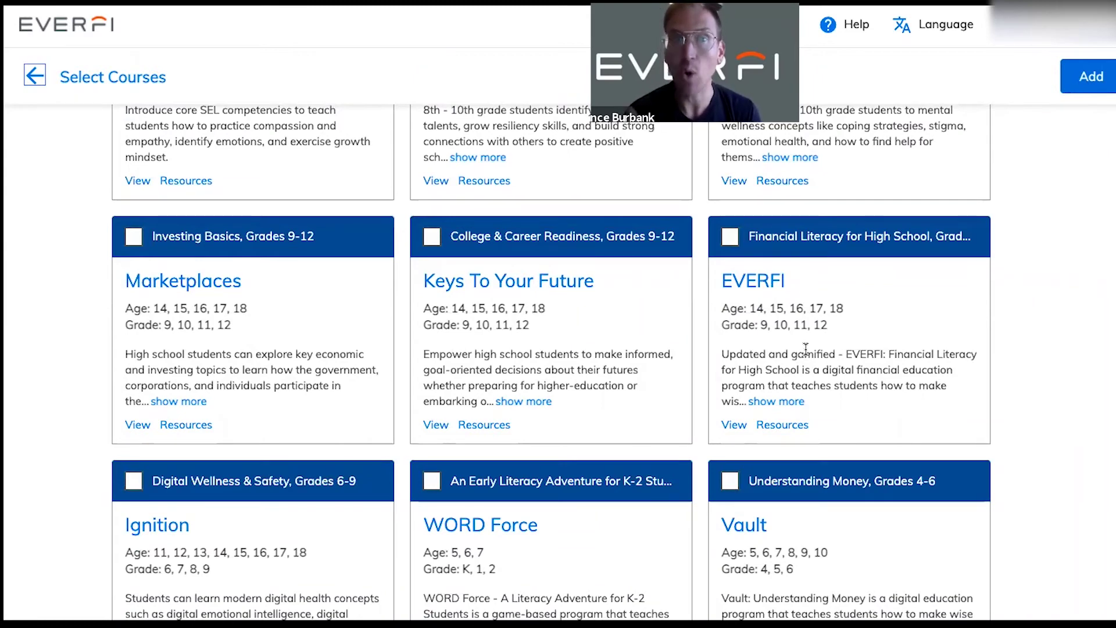
scroll(805, 347, "down", 1)
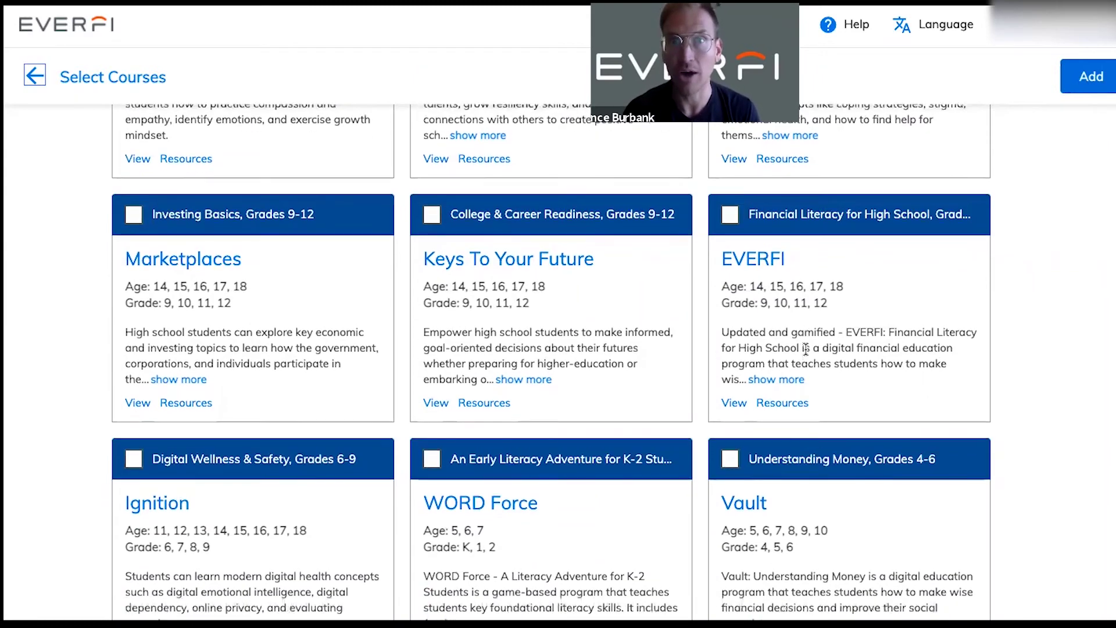
left_click(730, 219)
left_click(134, 217)
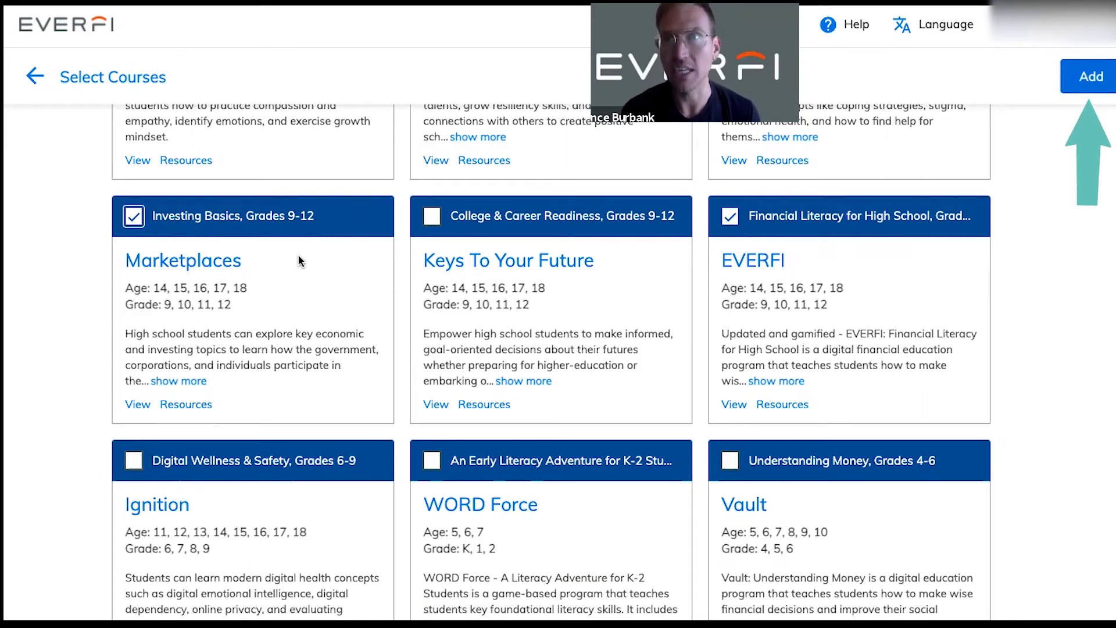
left_click(34, 76)
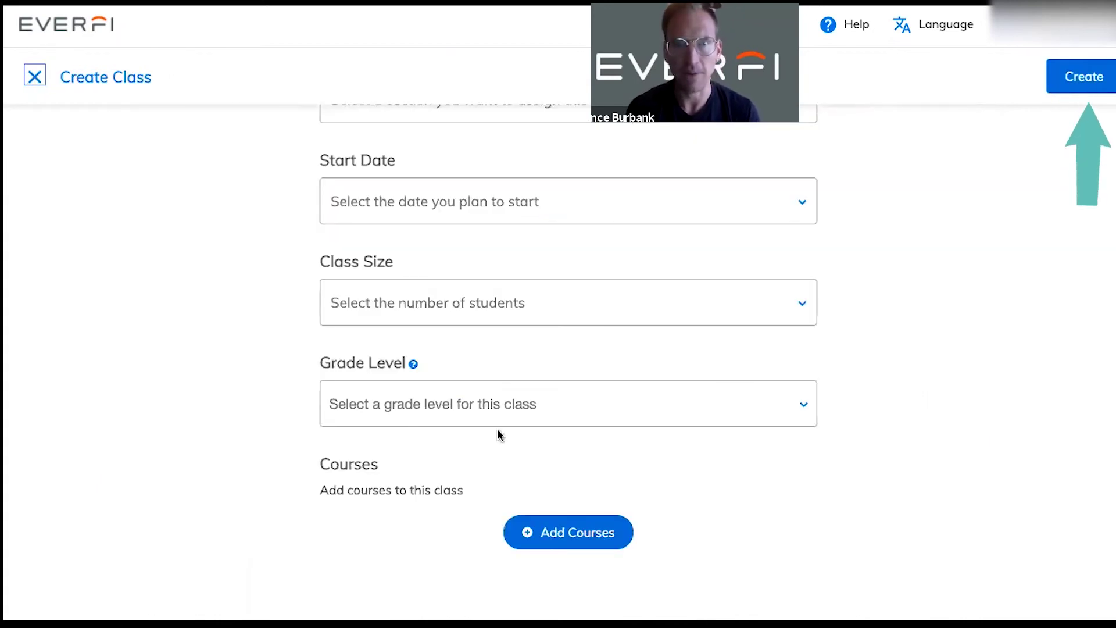
- Close the Create Class form unsaved and view the enrolled students roster
left_click(35, 76)
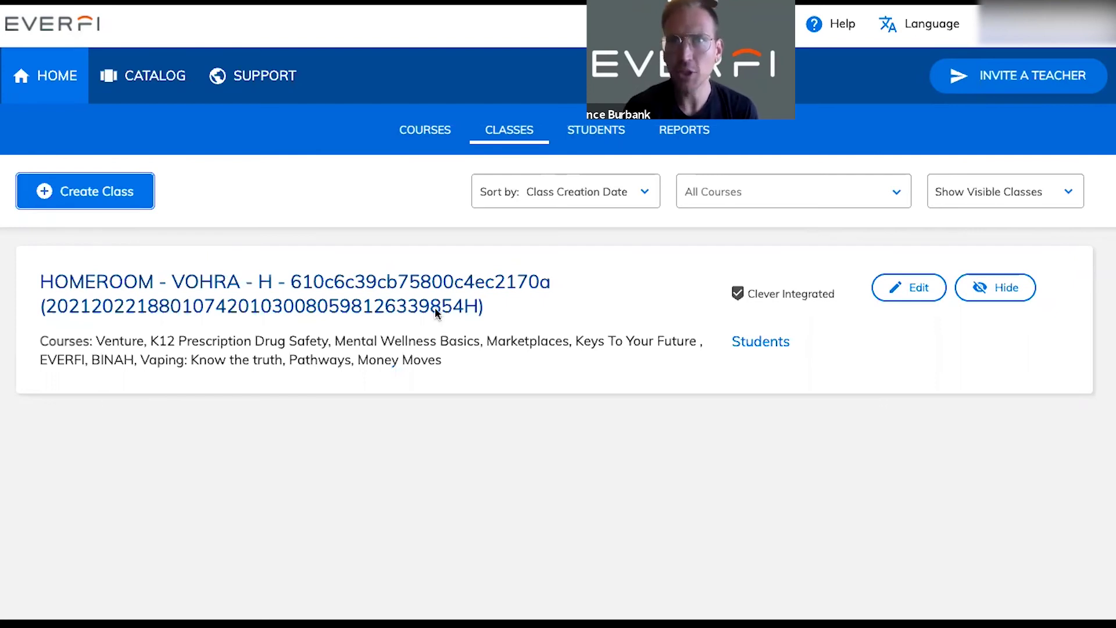
left_click(600, 136)
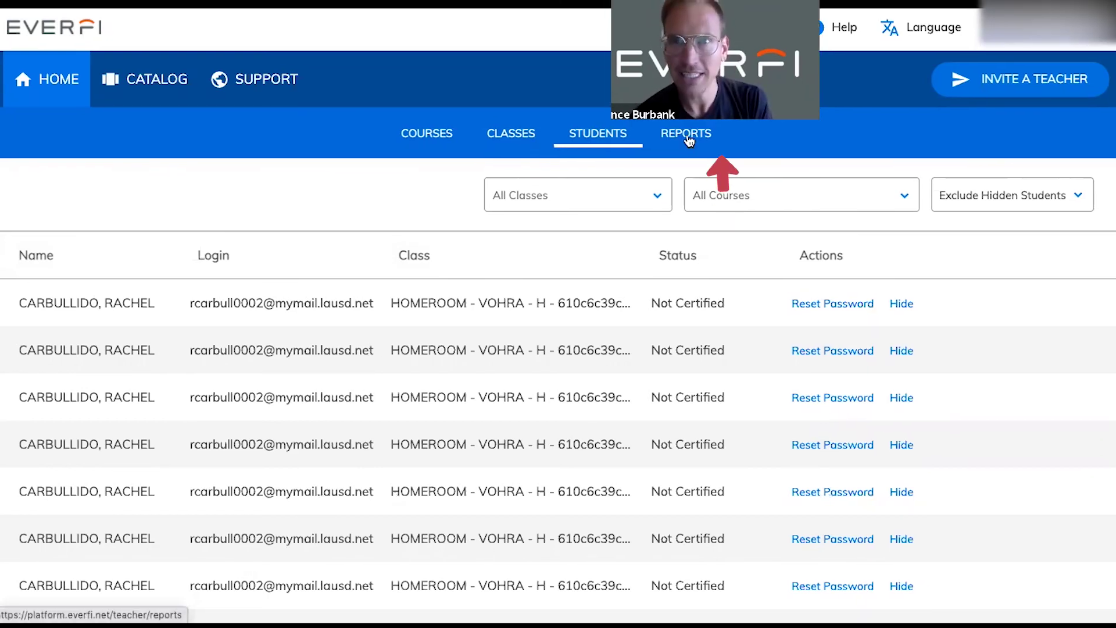
- Show the EVERFI course report listing all 18 students' lesson progress
left_click(686, 134)
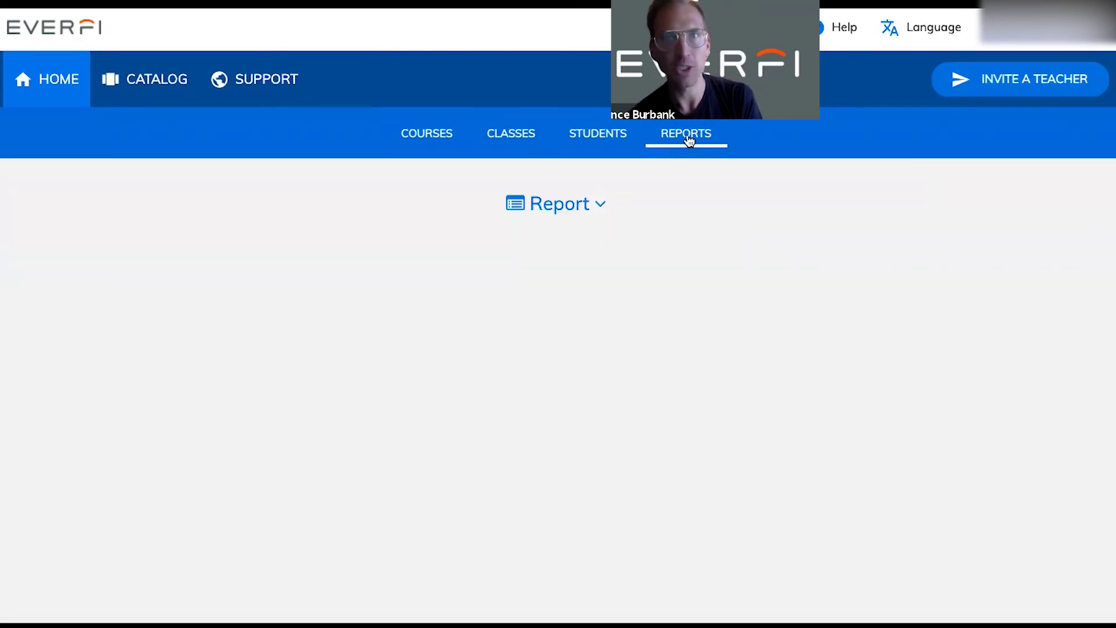
left_click(561, 208)
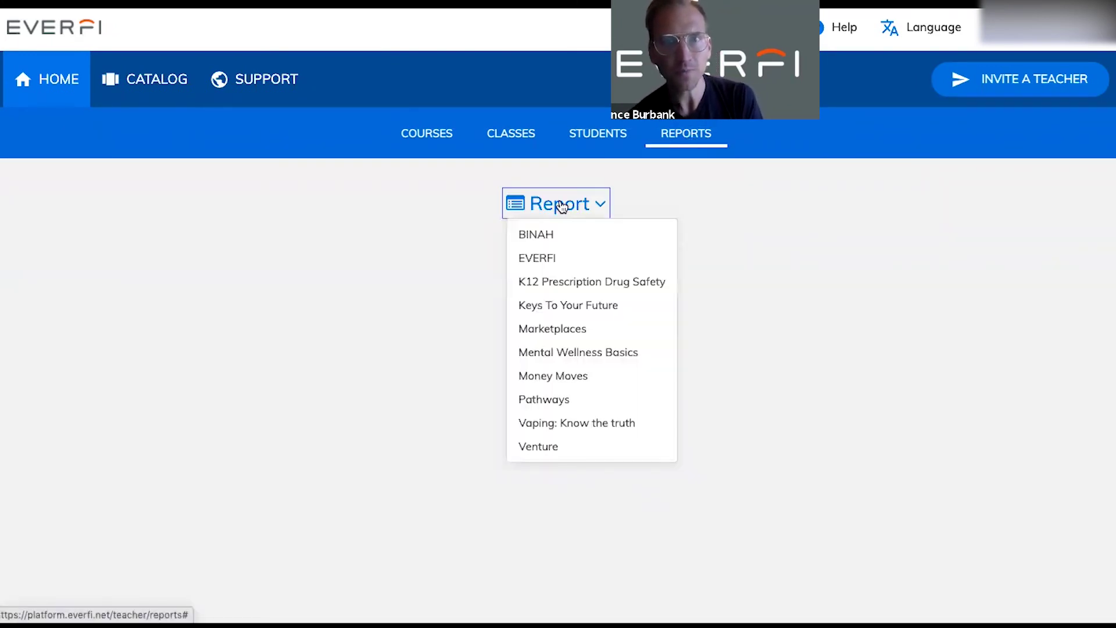
left_click(556, 257)
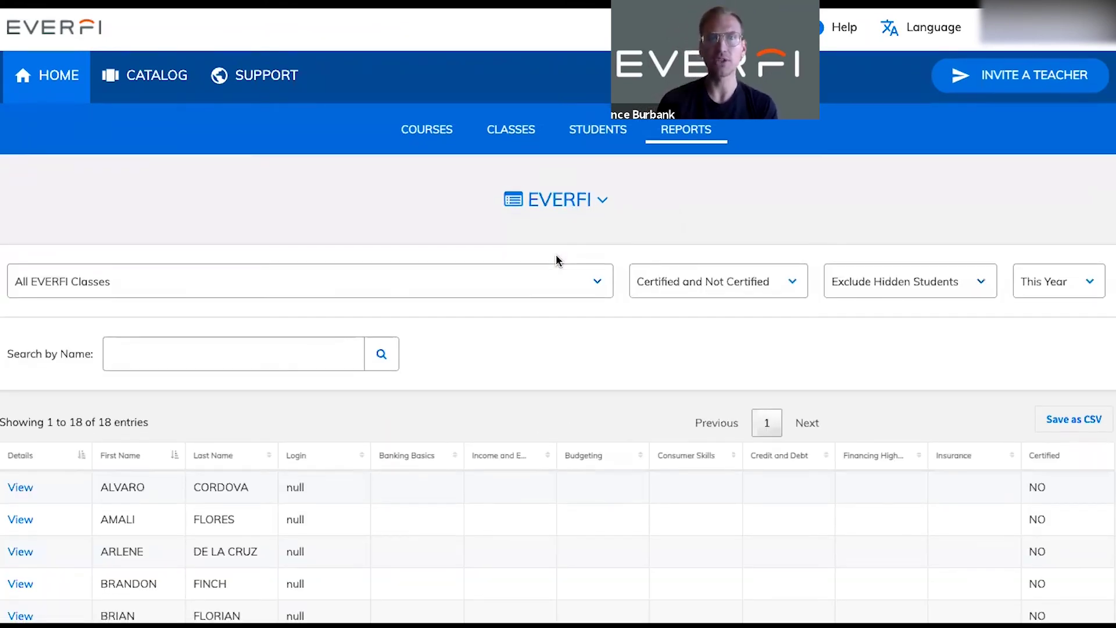
scroll(557, 259, "down", 1)
scroll(557, 259, "down", 1)
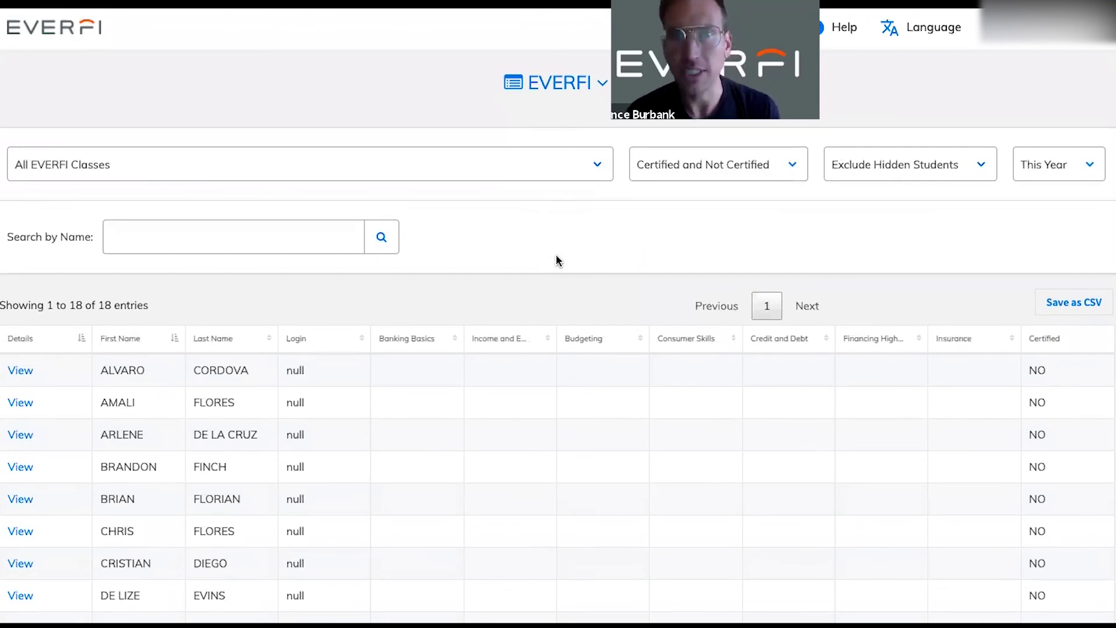